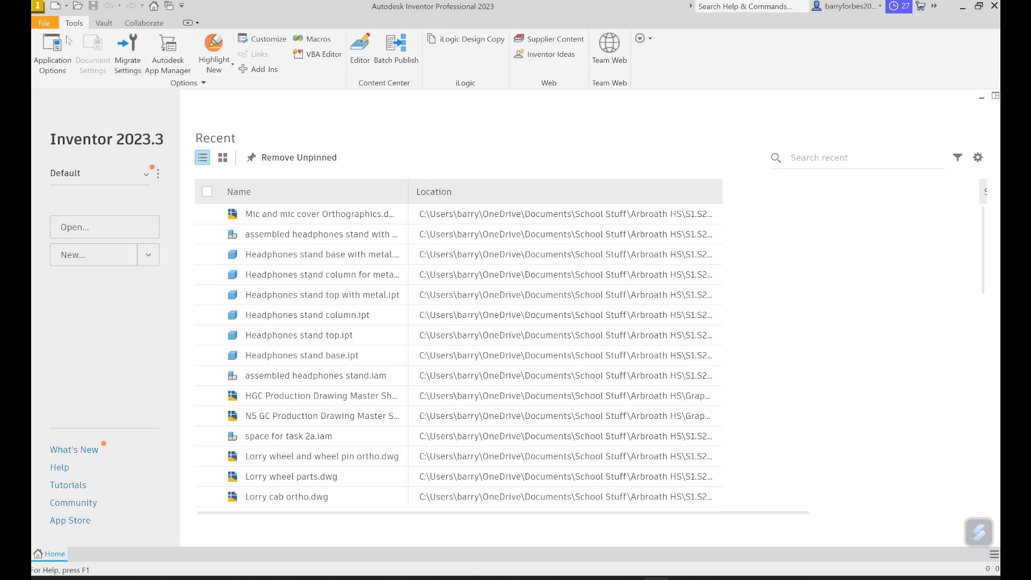
- Open the existing drawing file "Mic and mic cover Orthographics" from the "Inventor models for videos" folder
left_click(45, 24)
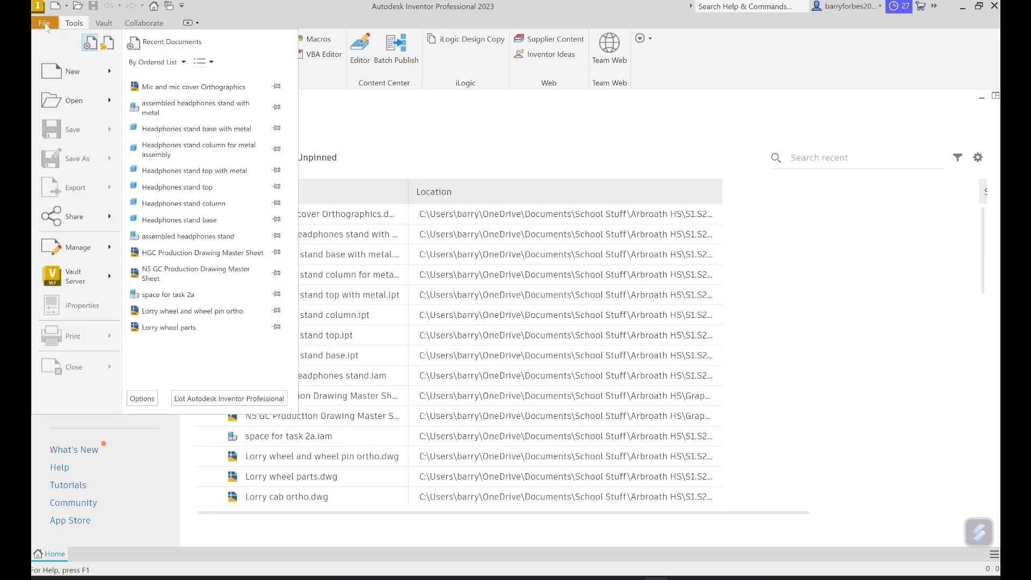
left_click(74, 102)
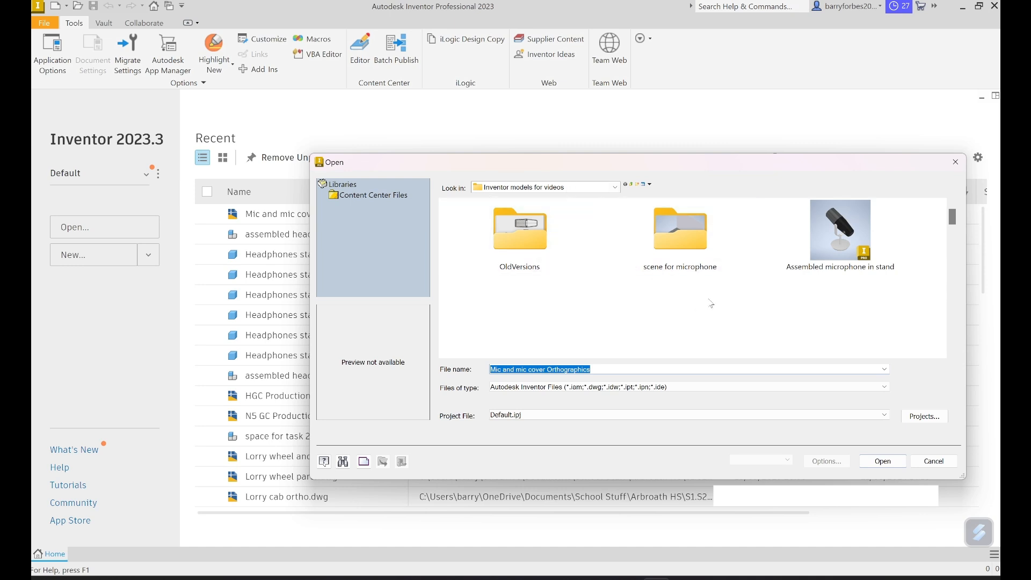
scroll(710, 303, "down", 6)
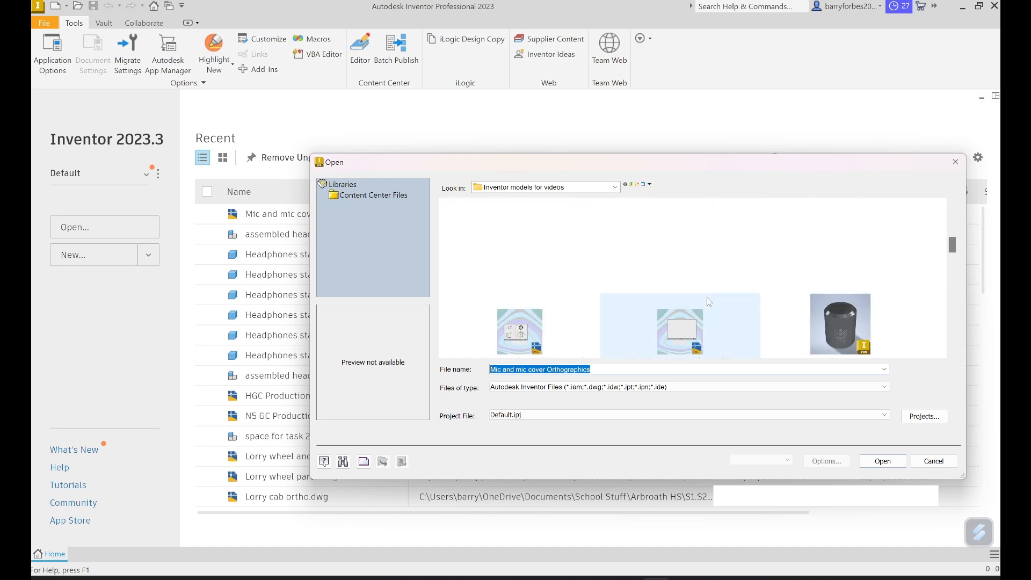
scroll(709, 302, "down", 2)
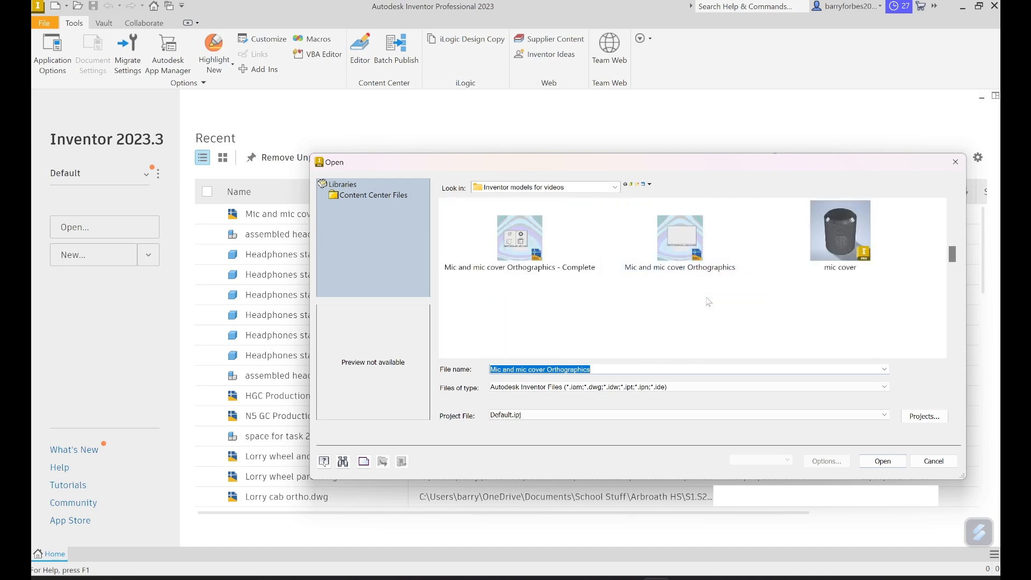
left_click(681, 258)
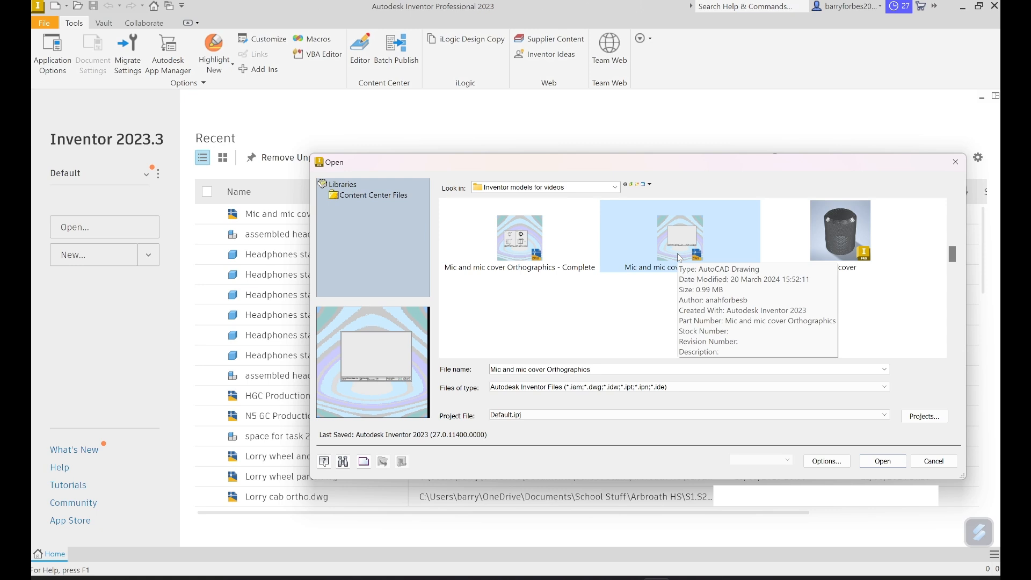
left_click(883, 461)
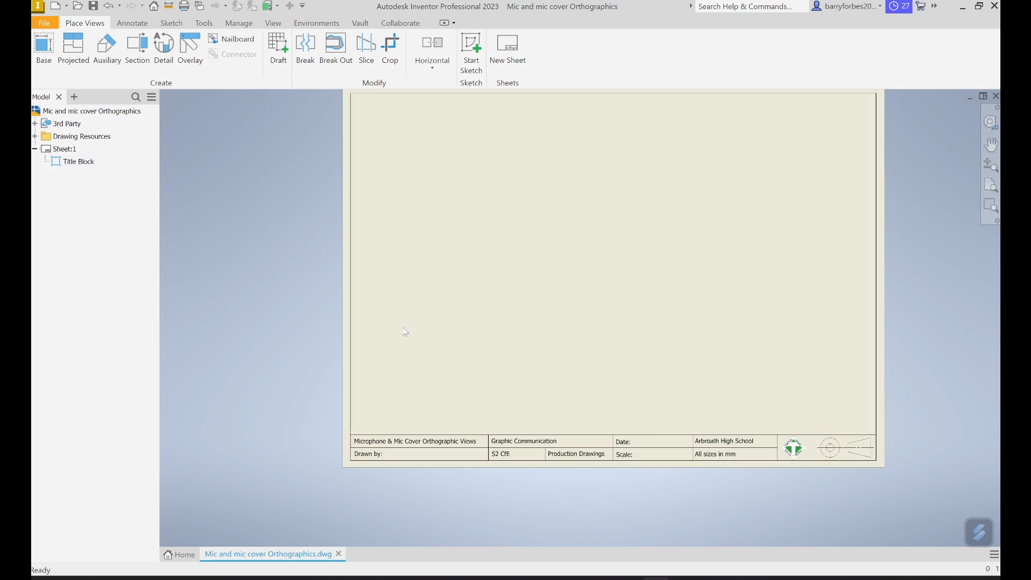
- Place a front base view of the Microphone part on the sheet, with a projected plan view directly above it
left_click(44, 47)
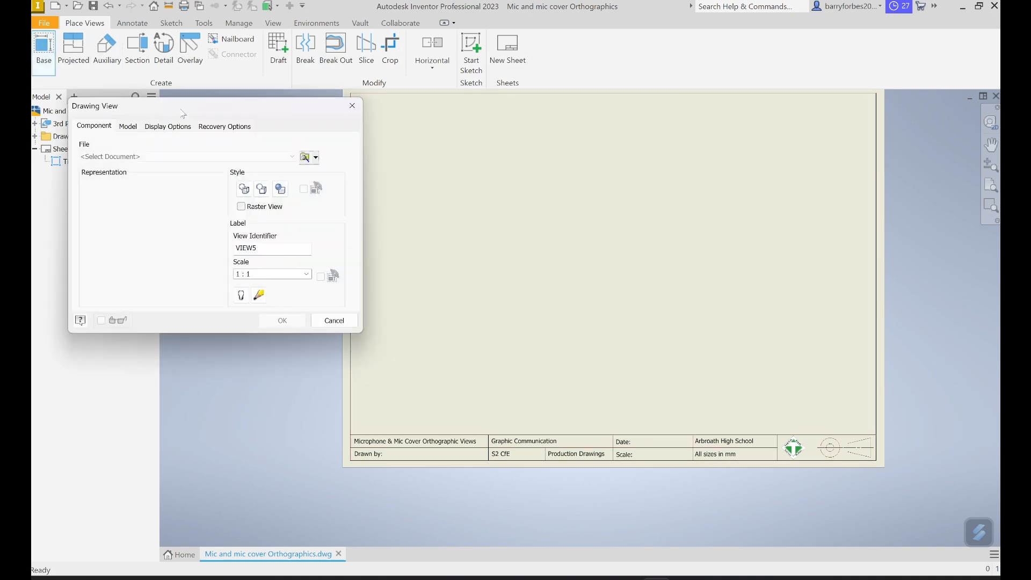
left_click(307, 159)
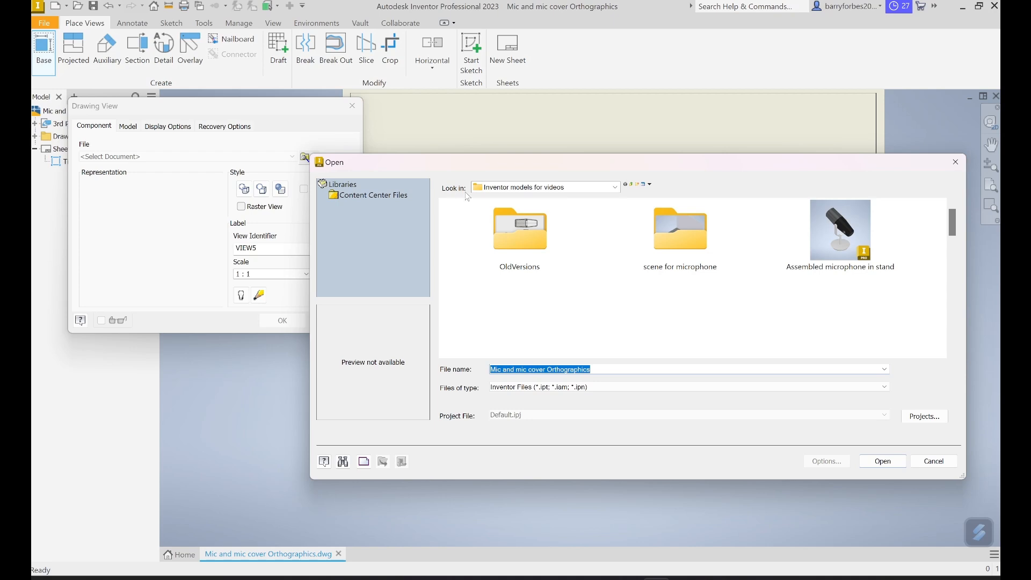
scroll(780, 304, "down", 3)
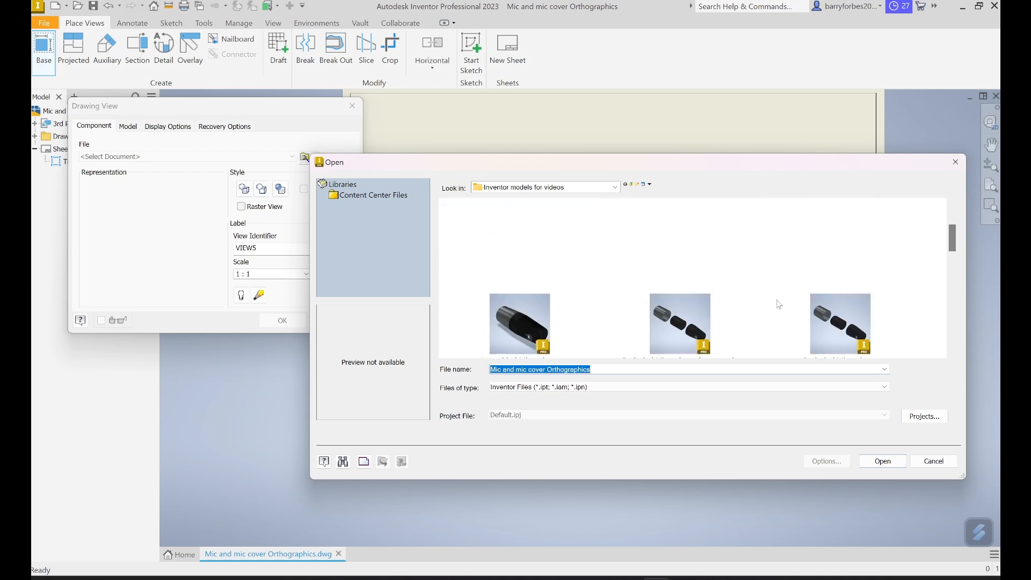
scroll(779, 305, "down", 1)
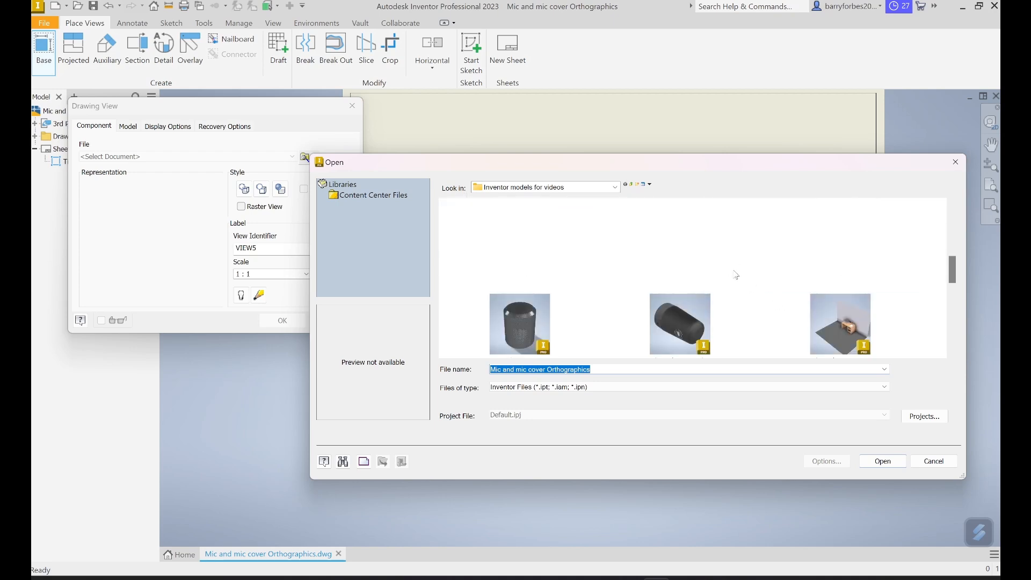
scroll(736, 273, "down", 1)
scroll(736, 273, "down", 2)
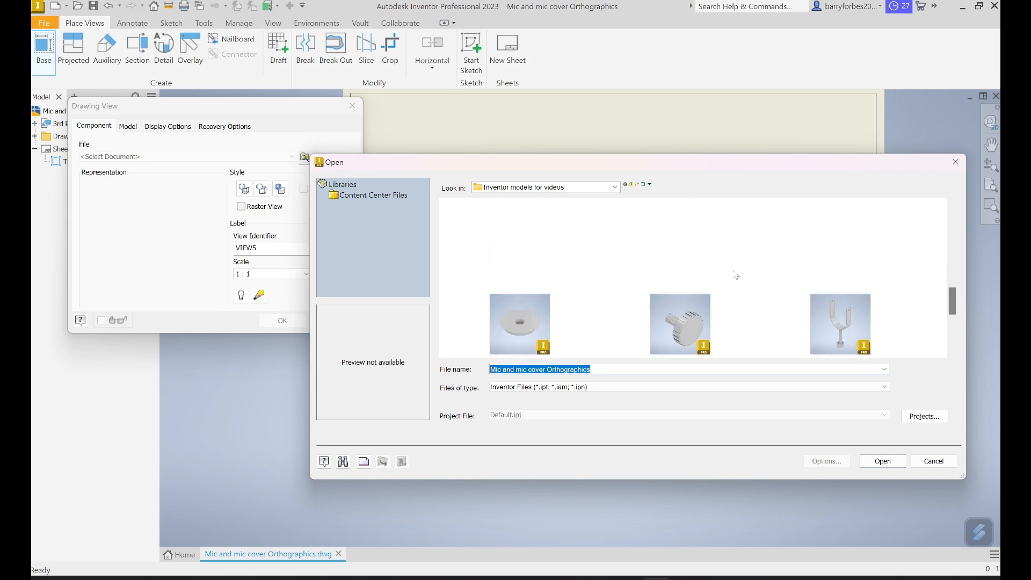
left_click(521, 316)
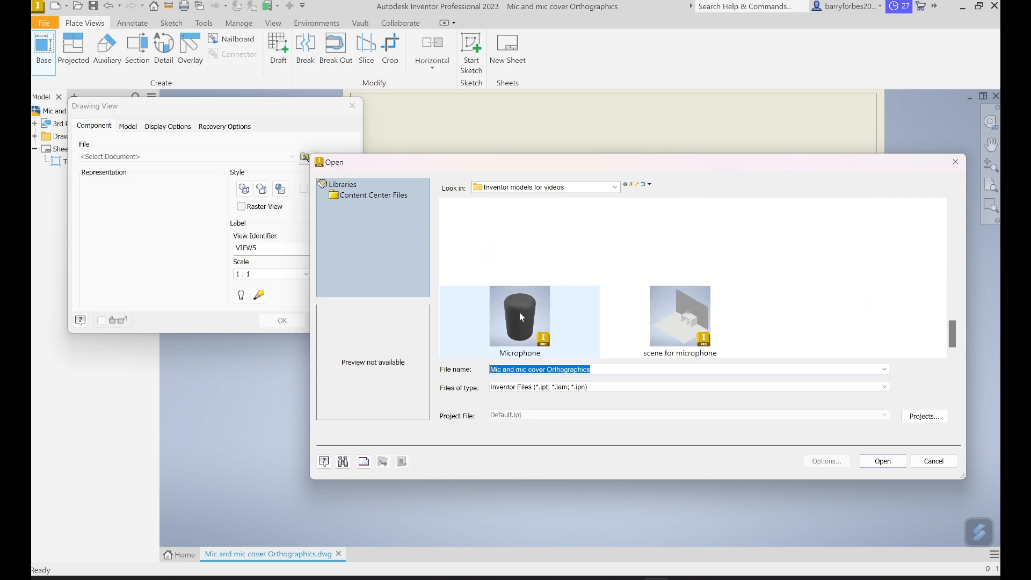
left_click(886, 465)
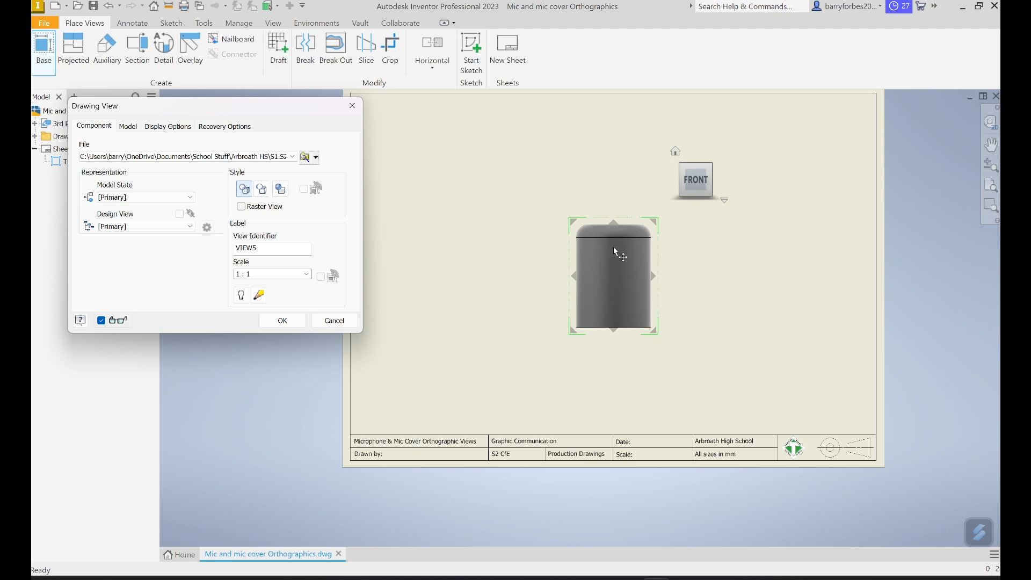
left_click(615, 150)
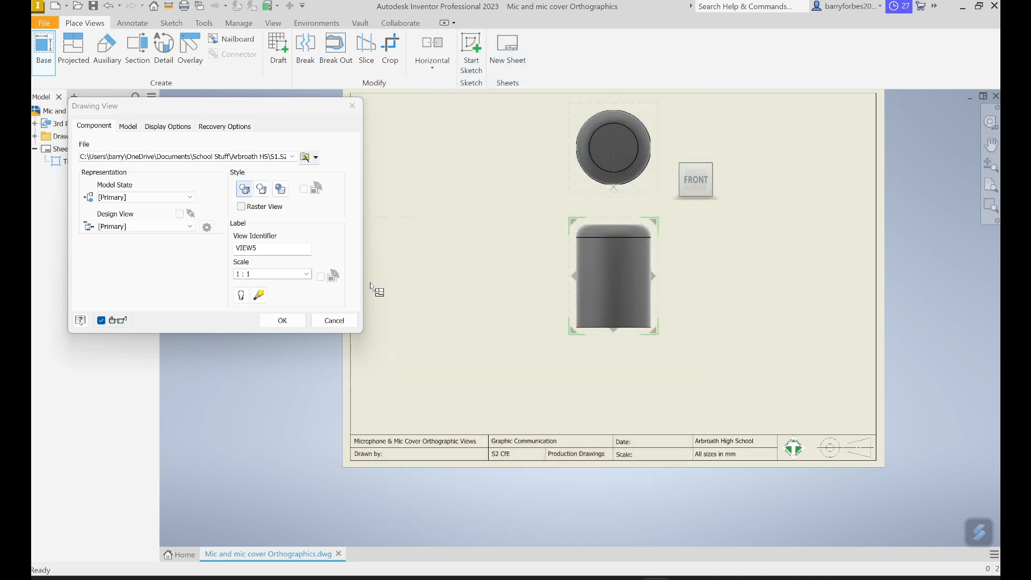
left_click(284, 322)
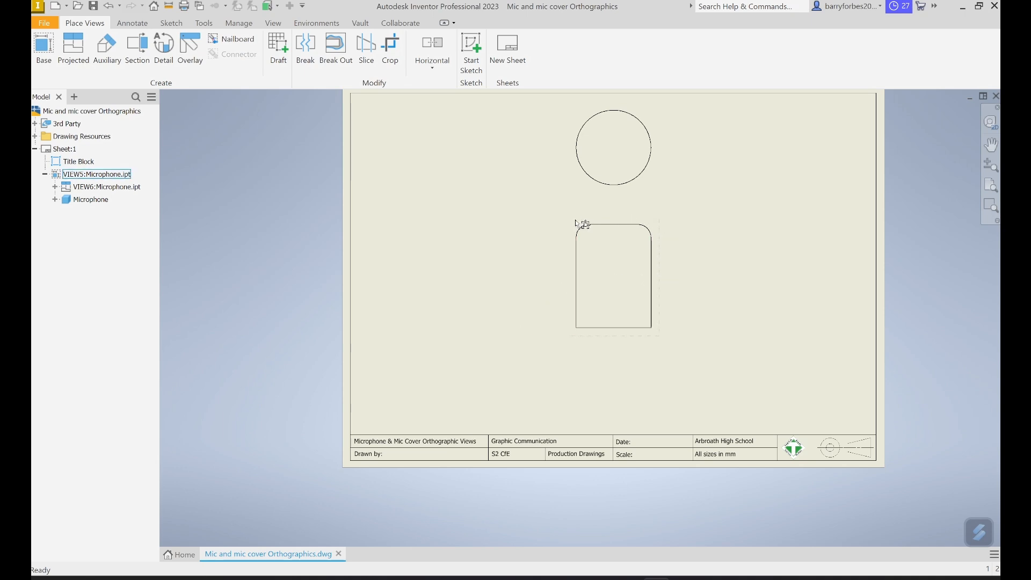
- Move the microphone views to the left half of the sheet and bring the plan closer to the elevation
left_click(660, 276)
left_click_drag(666, 276, 506, 321)
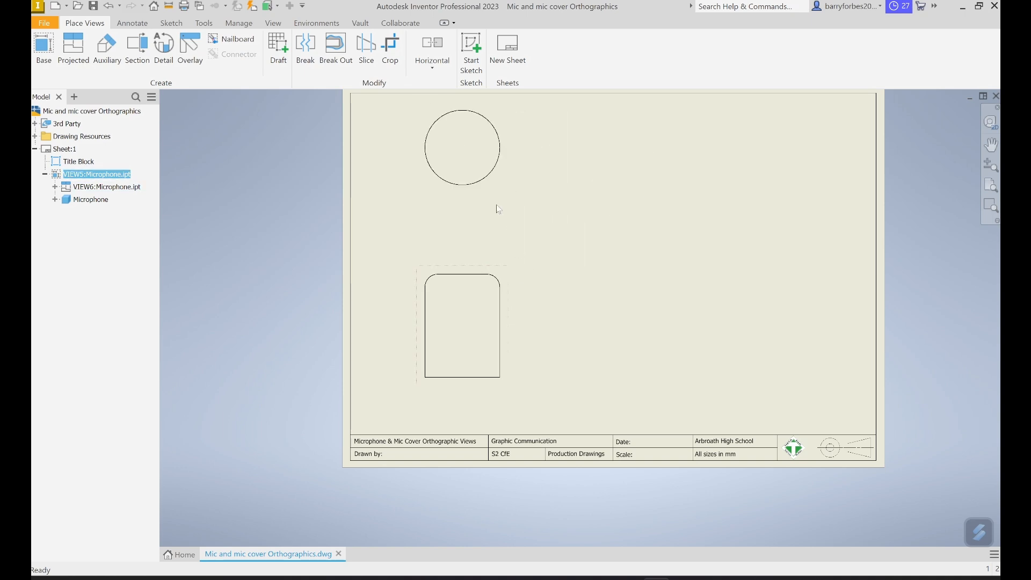
left_click_drag(498, 192, 494, 229)
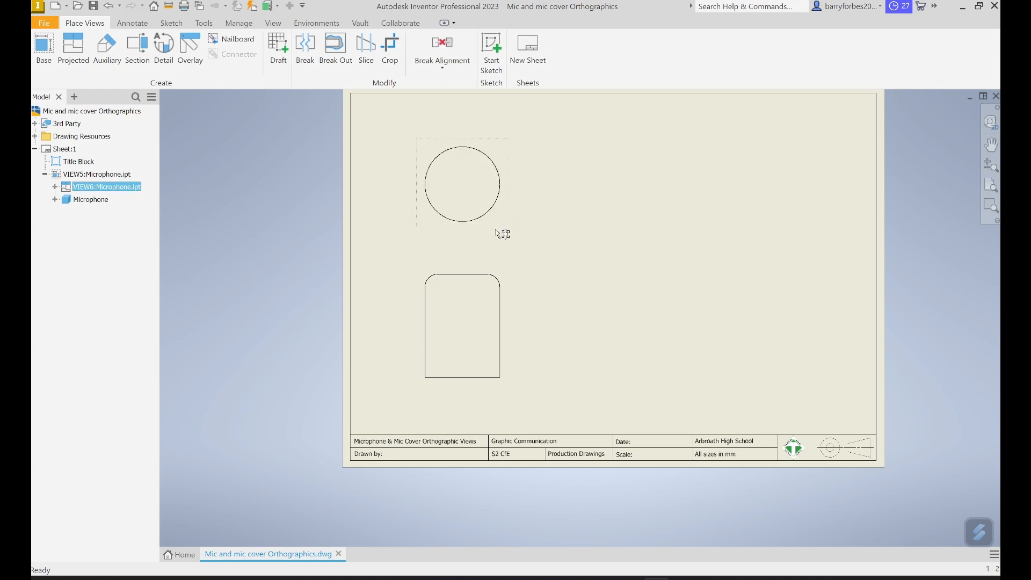
left_click(603, 243)
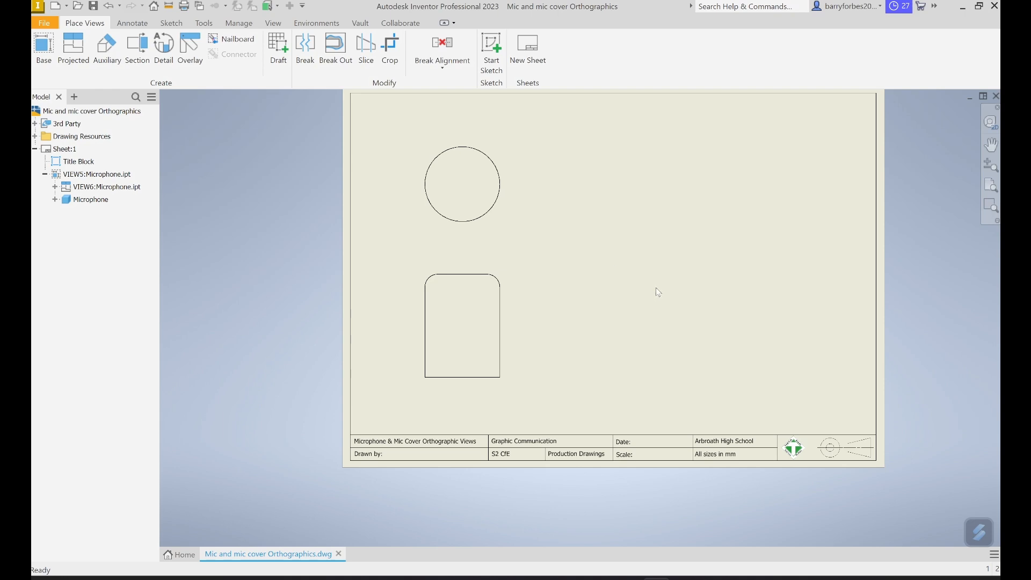
- Place a front base view of the mic cover part, with a projected plan view directly above it
left_click(44, 51)
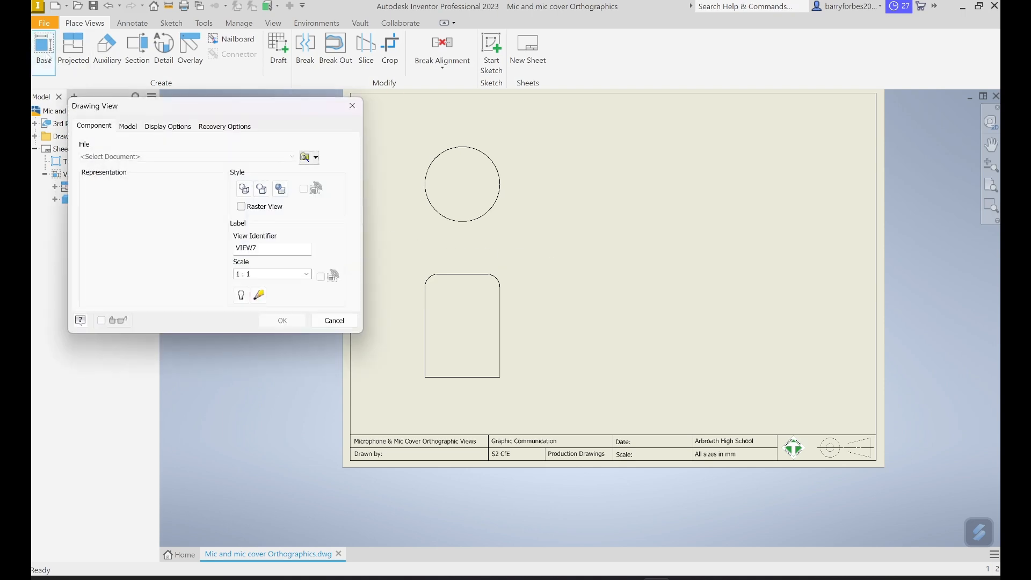
left_click(306, 158)
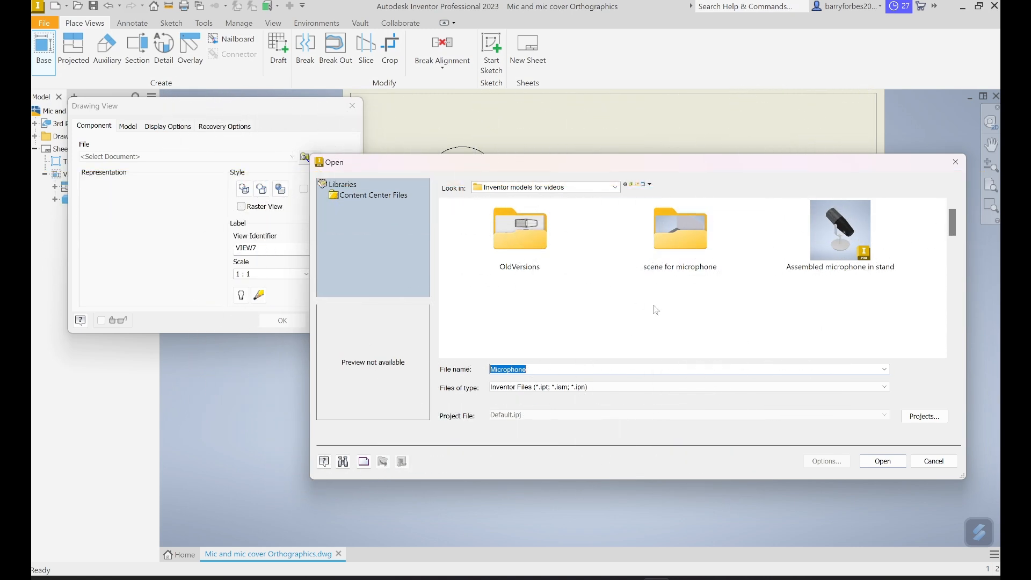
scroll(730, 303, "down", 3)
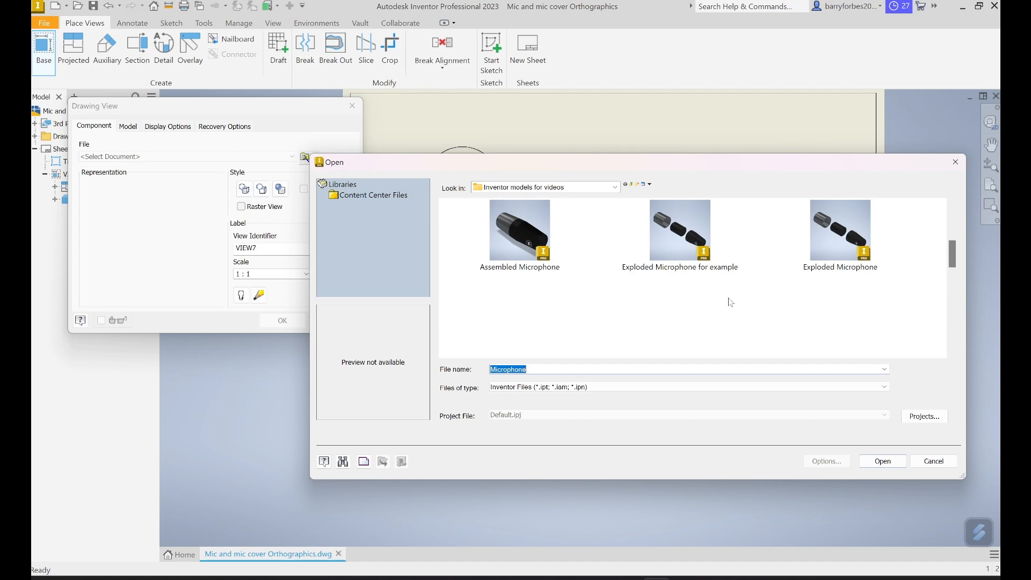
scroll(731, 302, "down", 2)
scroll(730, 303, "down", 2)
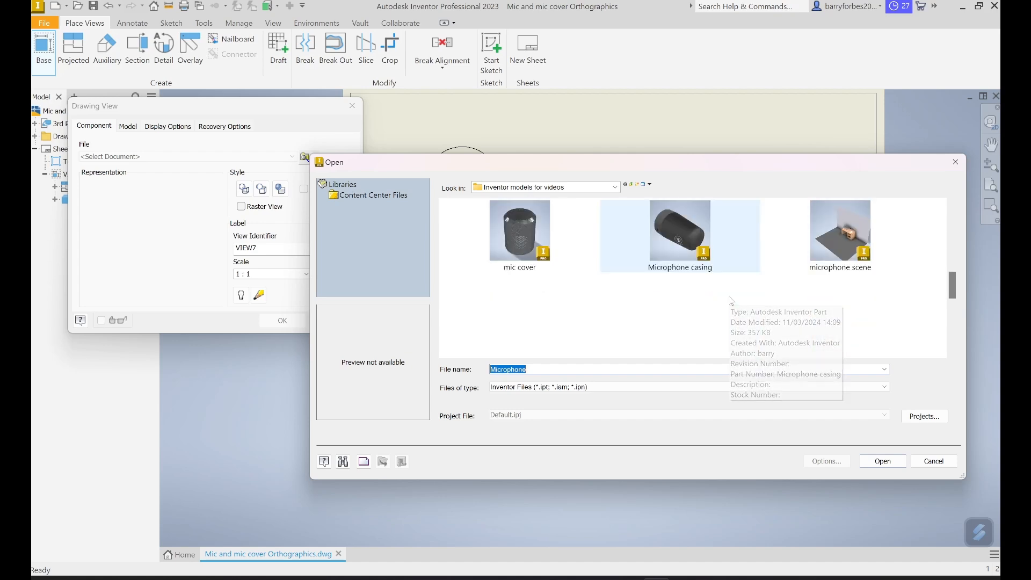
left_click(547, 238)
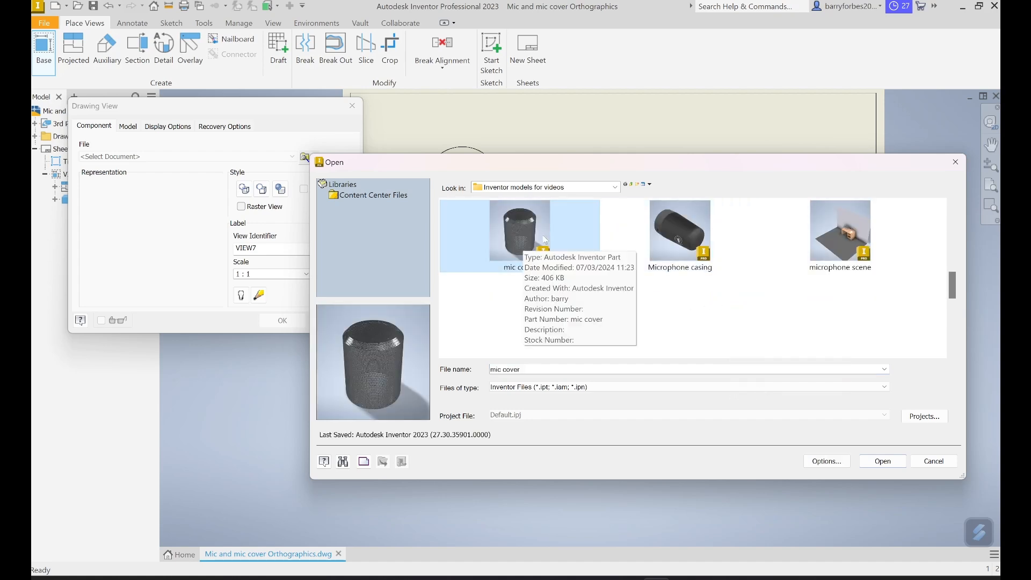
left_click(881, 462)
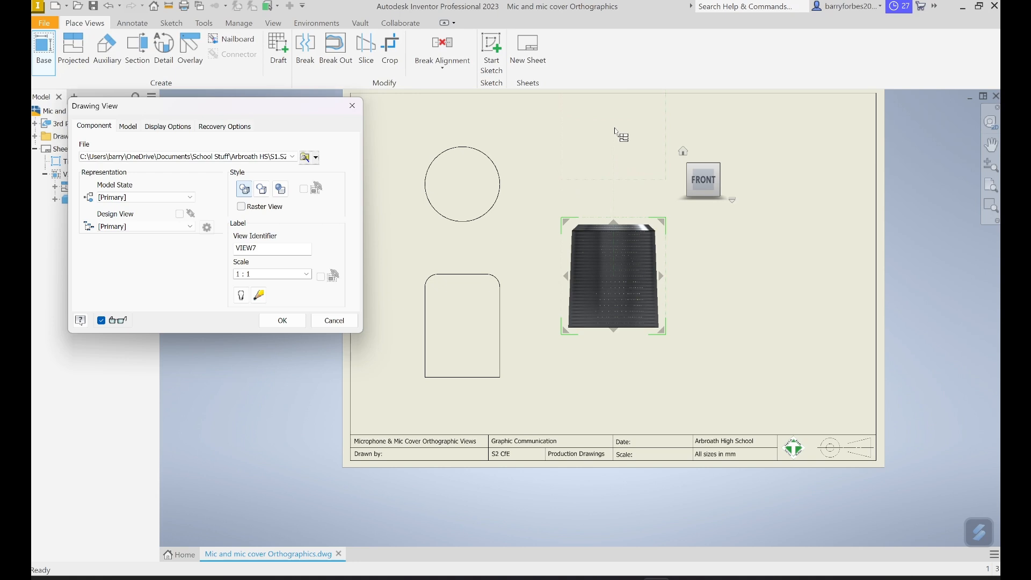
left_click(616, 133)
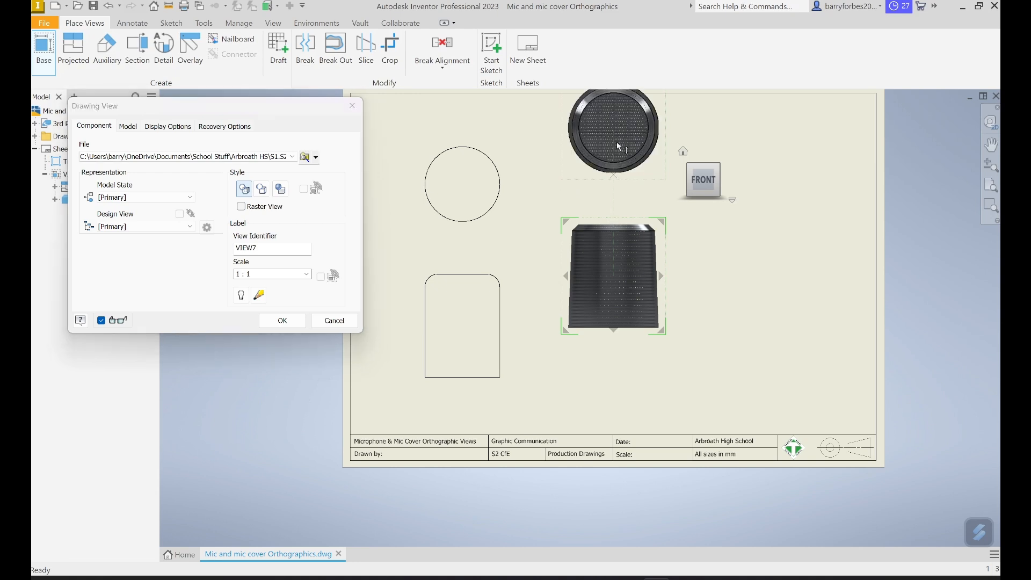
left_click(283, 322)
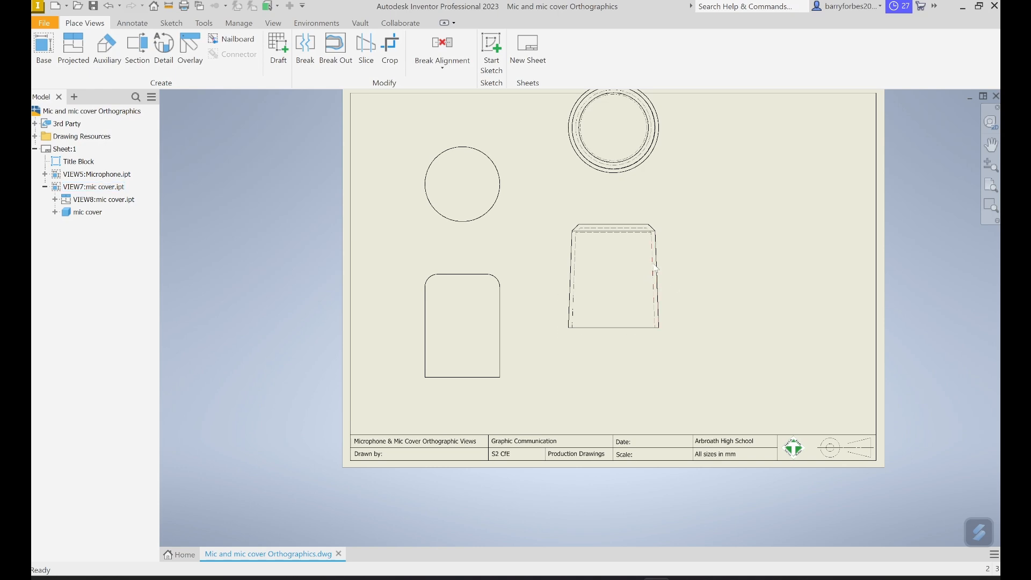
- Move the mic cover elevation and plan to the right half of the sheet, level with the microphone views, and save the drawing
left_click_drag(675, 259, 807, 318)
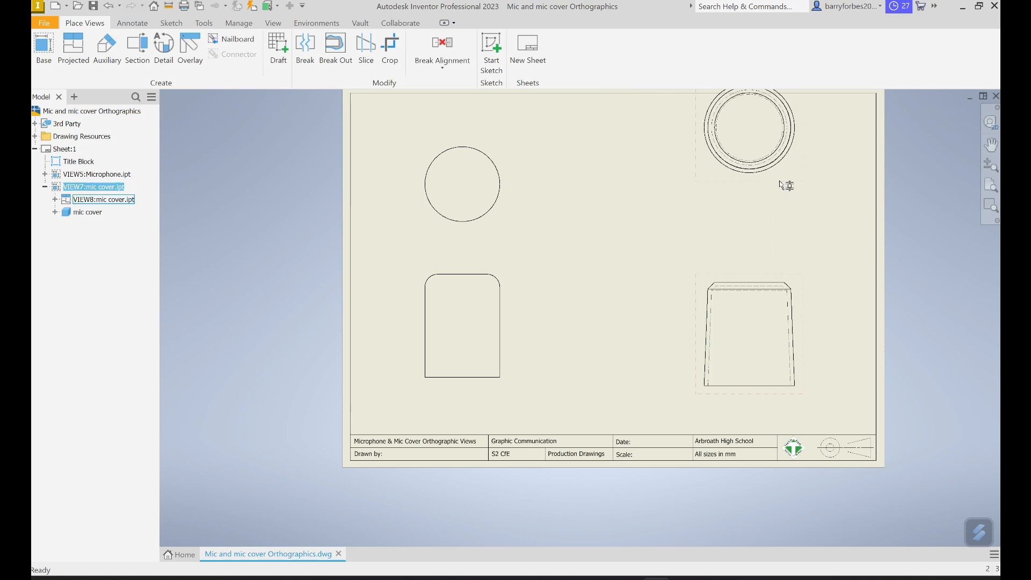
left_click_drag(784, 186, 785, 238)
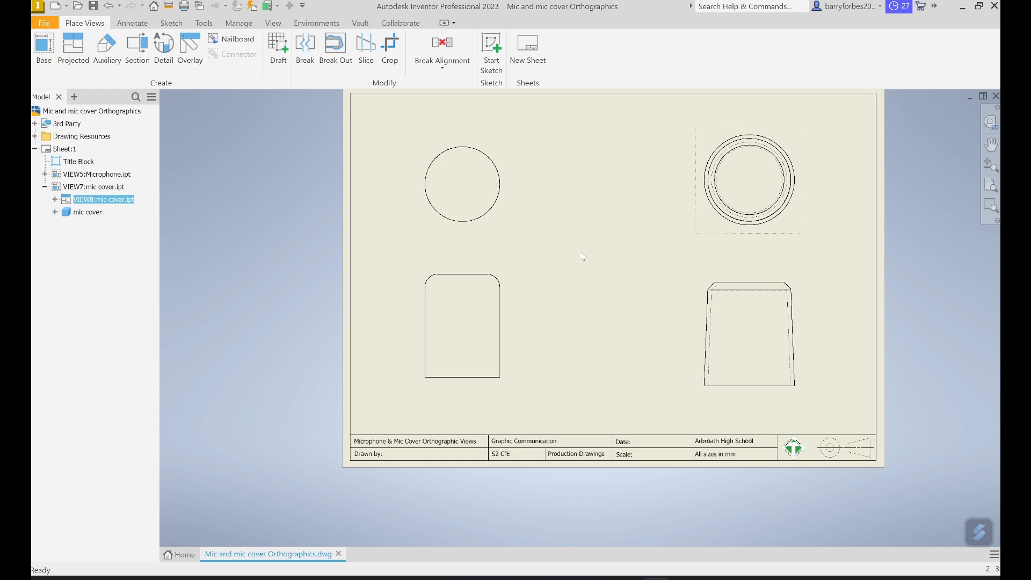
left_click(48, 26)
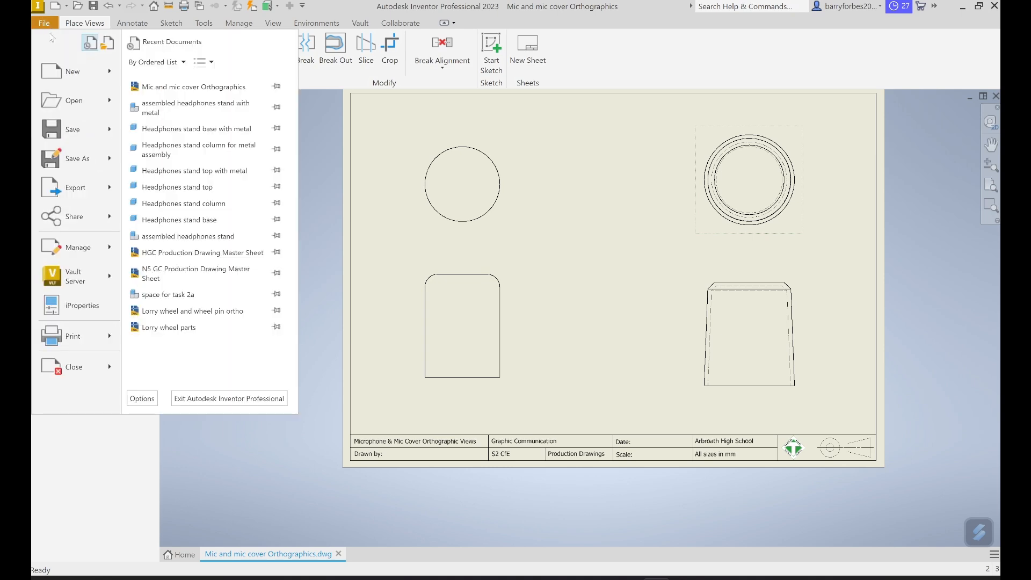
left_click(70, 135)
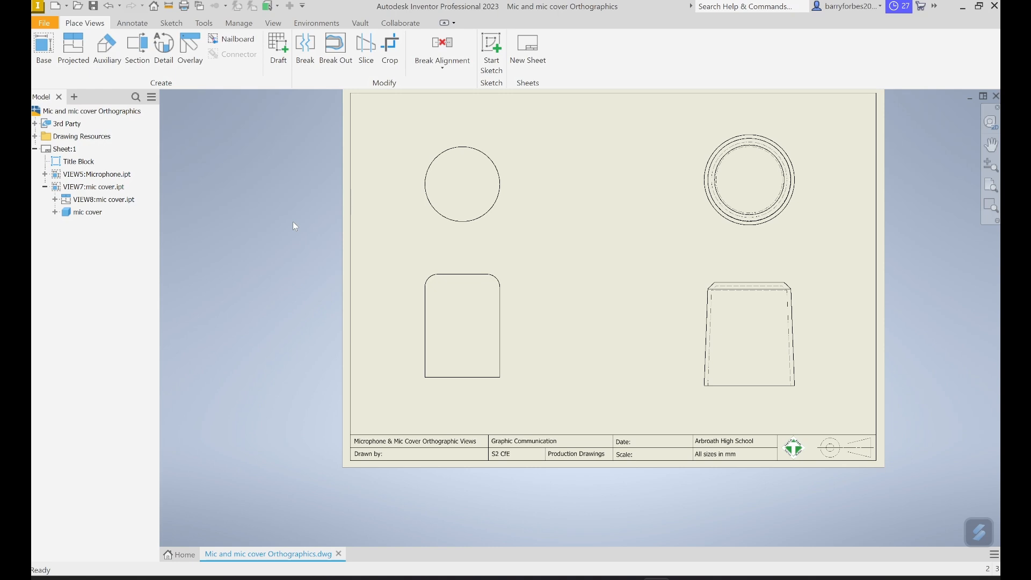
- Add center marks to the circular plan views of the microphone and the mic cover
left_click(133, 24)
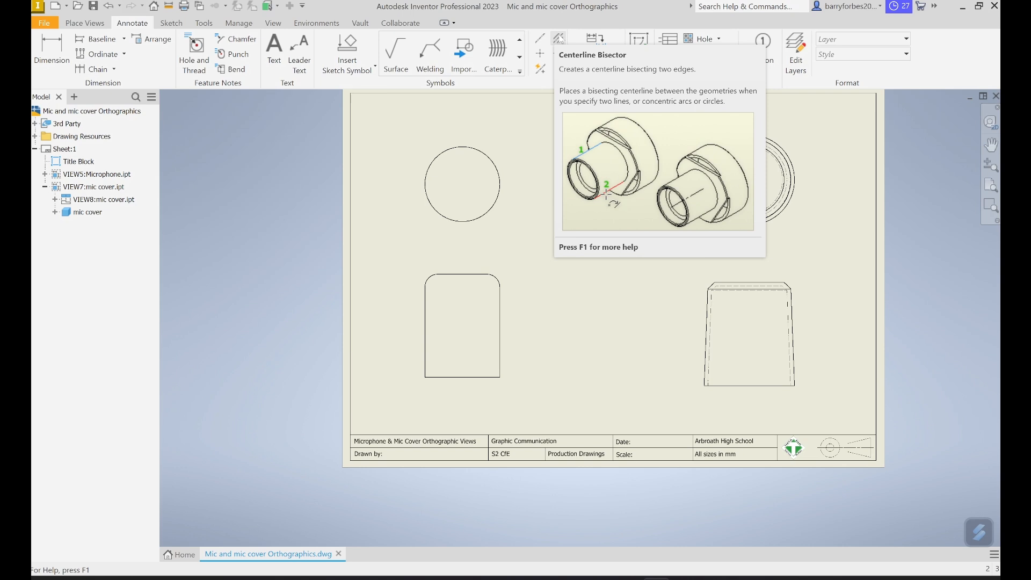
left_click(540, 53)
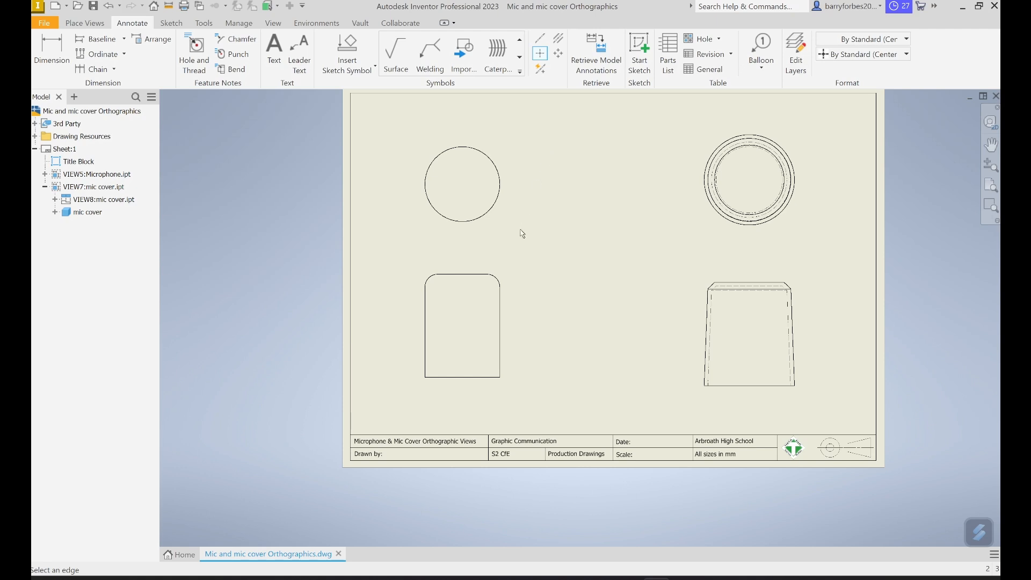
left_click(471, 148)
left_click(753, 134)
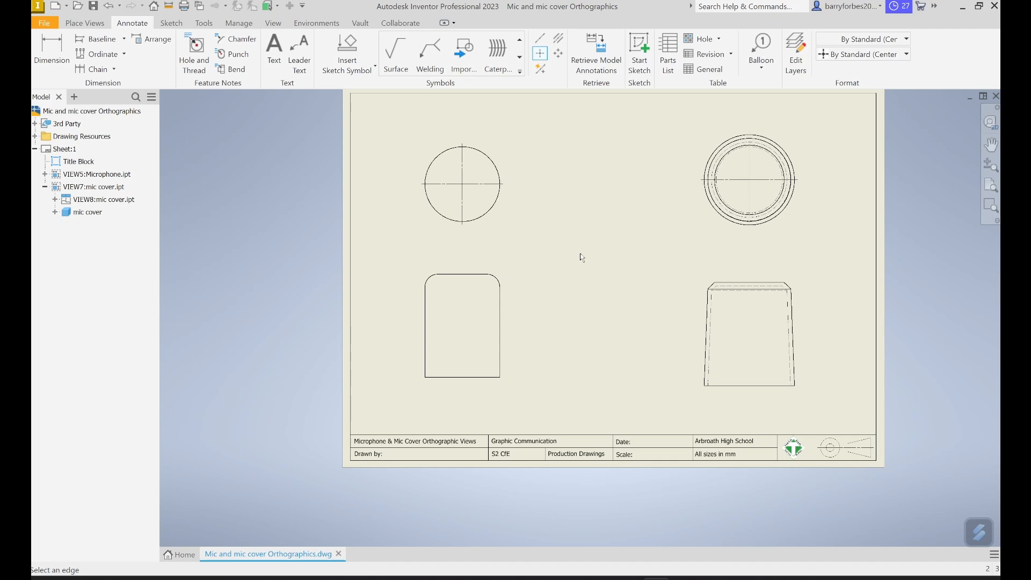
- Add a vertical centerline to the microphone elevation, running between the midpoints of its top and bottom edges
left_click(539, 39)
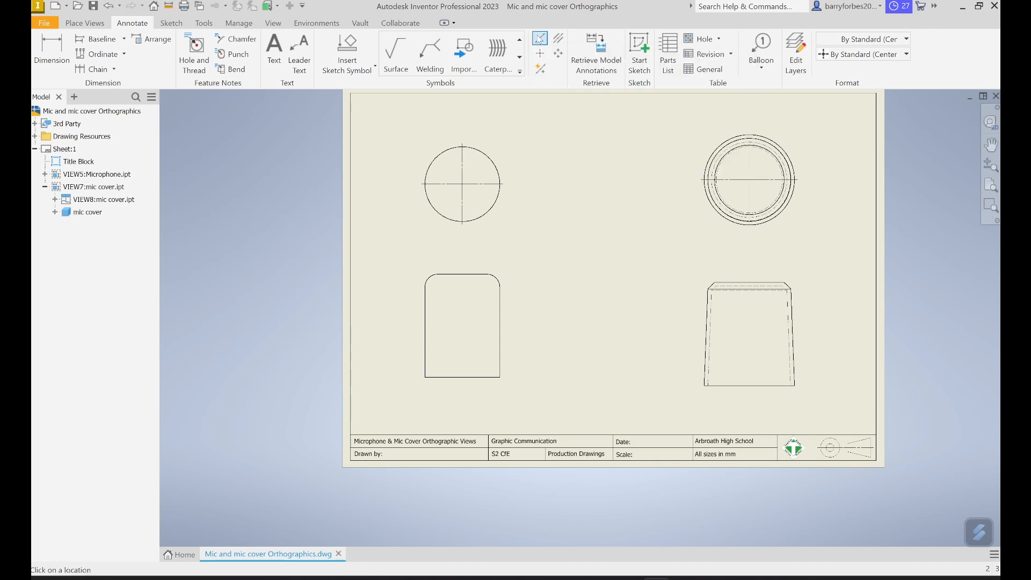
left_click(464, 274)
left_click(462, 377)
left_click(469, 386)
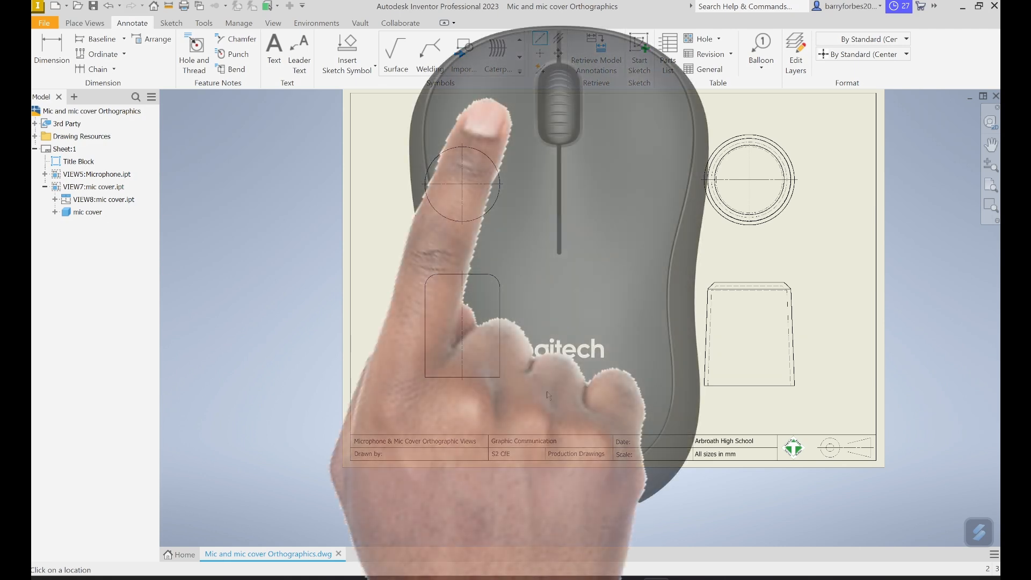
key("Escape")
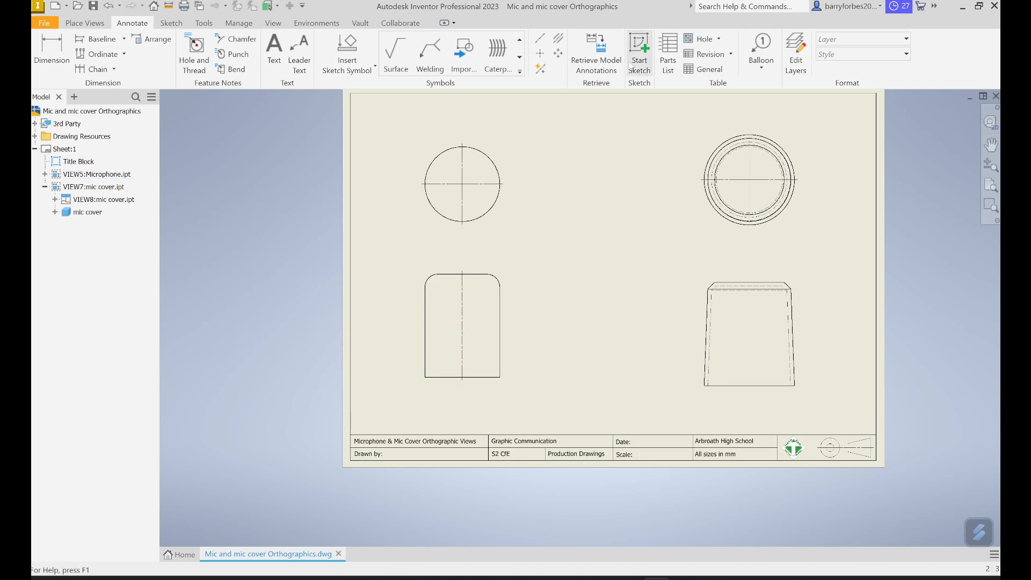
- Add a vertical centerline between the midpoints of the mic cover elevation's top and bottom edges, and save the drawing
left_click(540, 39)
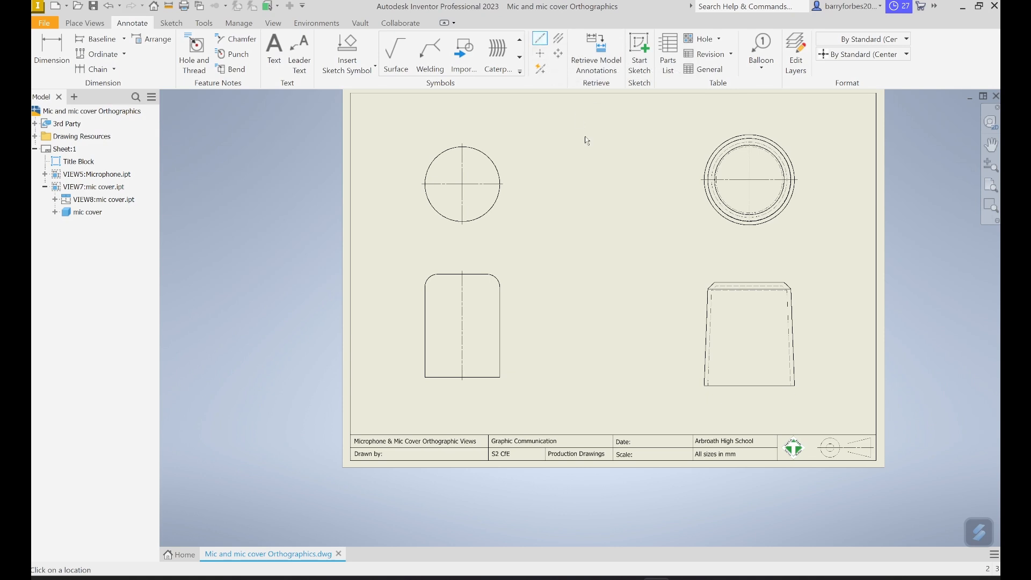
left_click(750, 282)
left_click(750, 386)
left_click(45, 24)
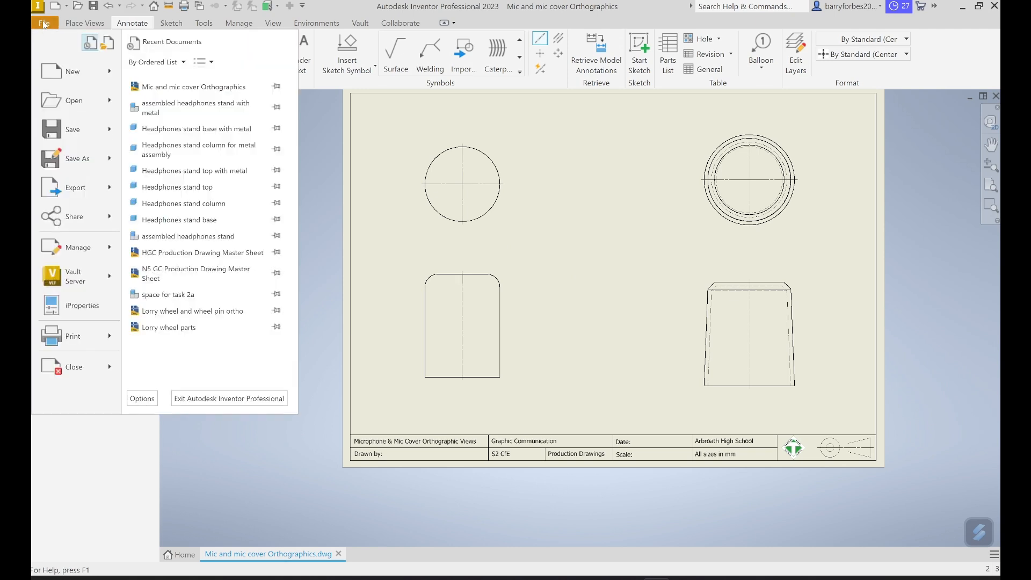
left_click(67, 129)
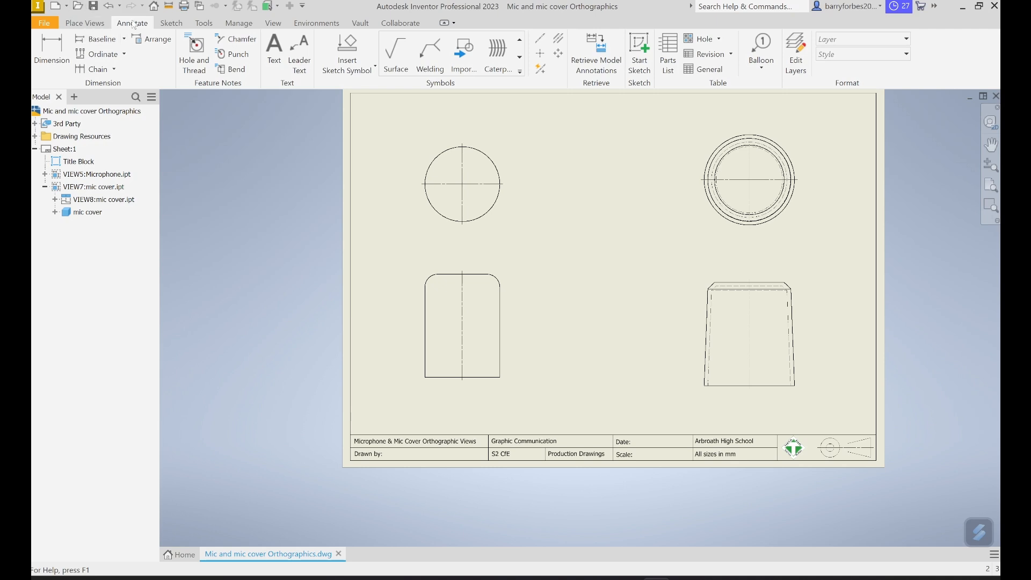
- Dimension the circle's diameter in the microphone plan and the overall height beside the left edge of the microphone elevation
left_click(50, 62)
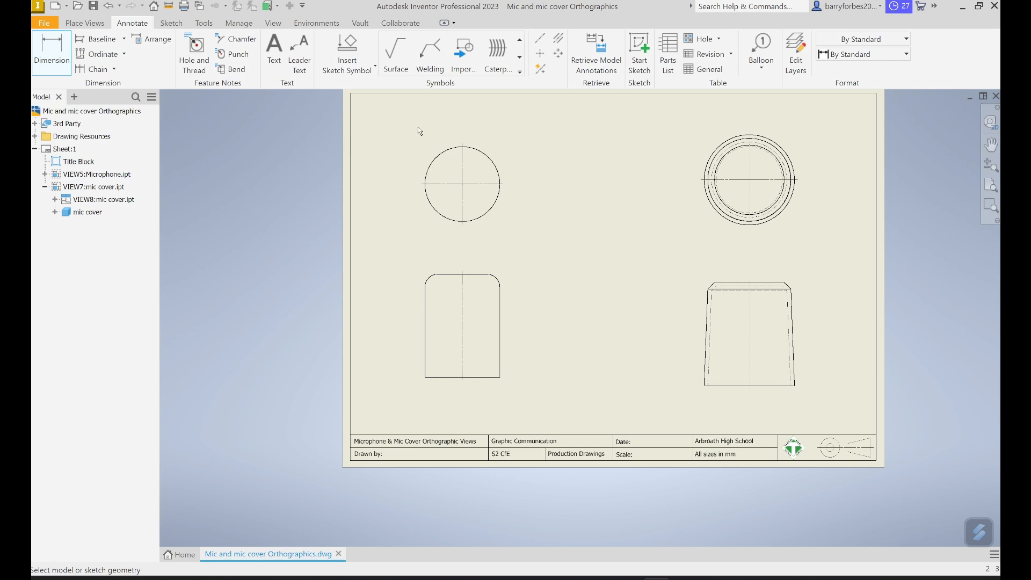
left_click(492, 161)
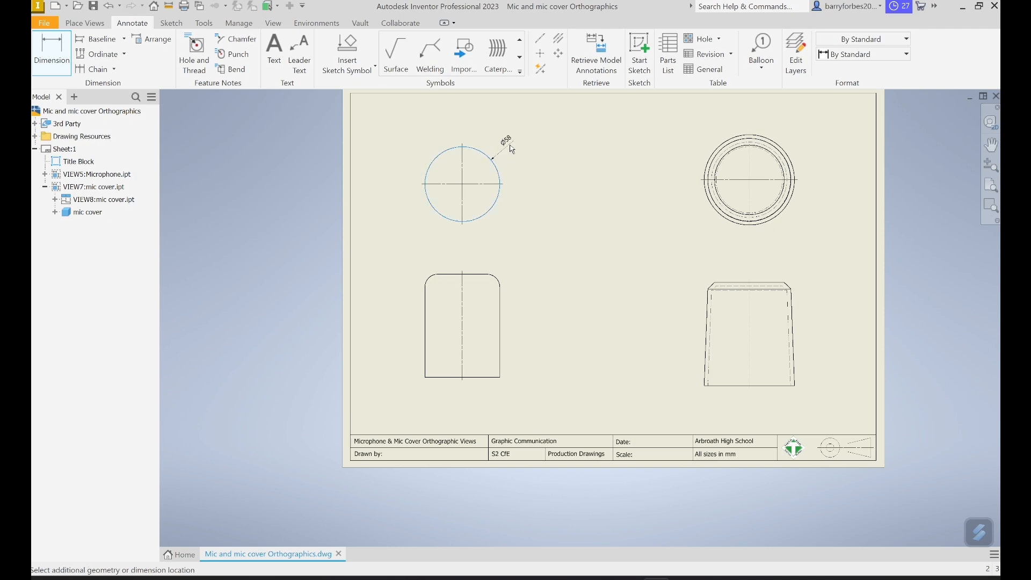
left_click(511, 148)
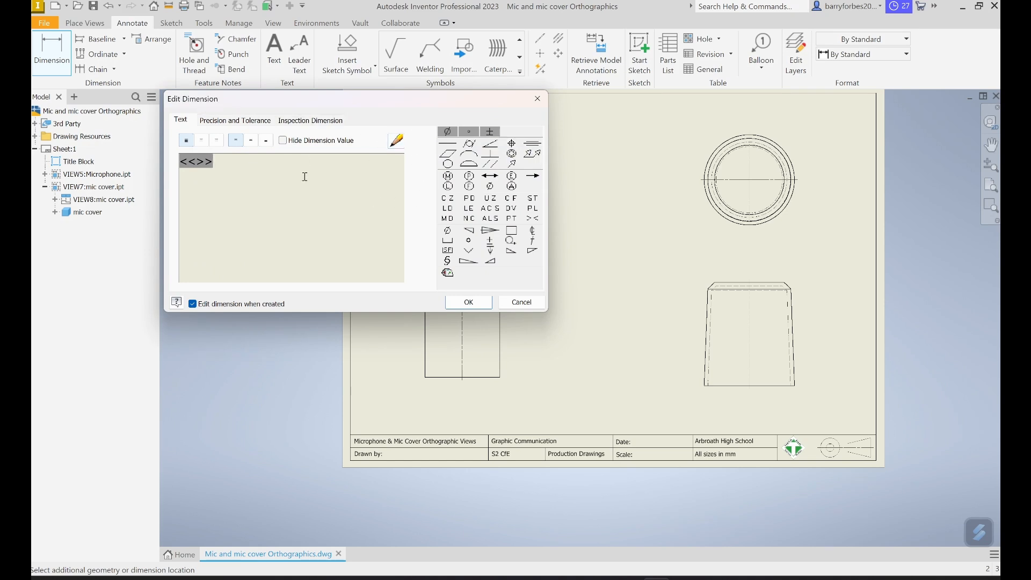
left_click(465, 303)
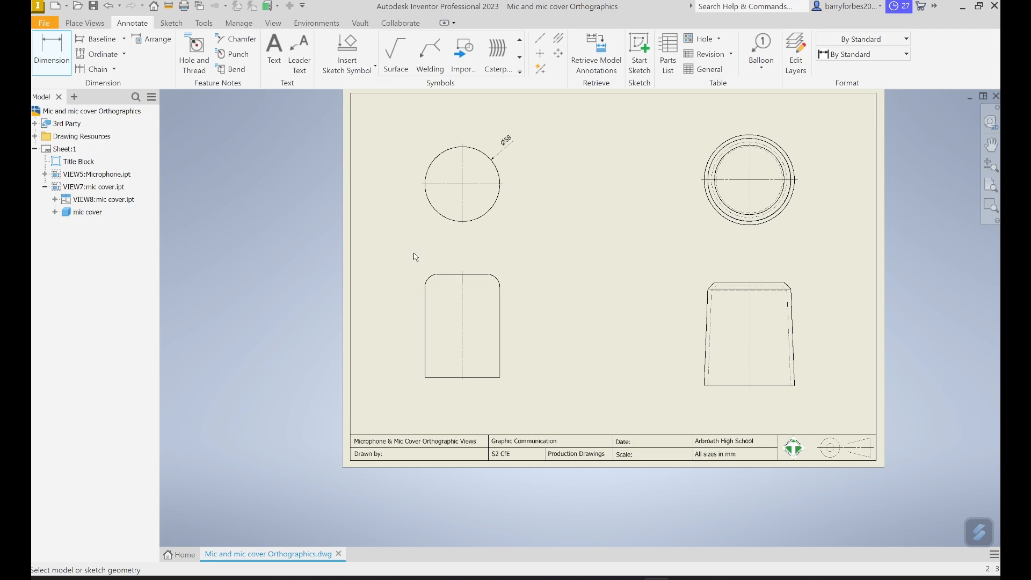
left_click(438, 274)
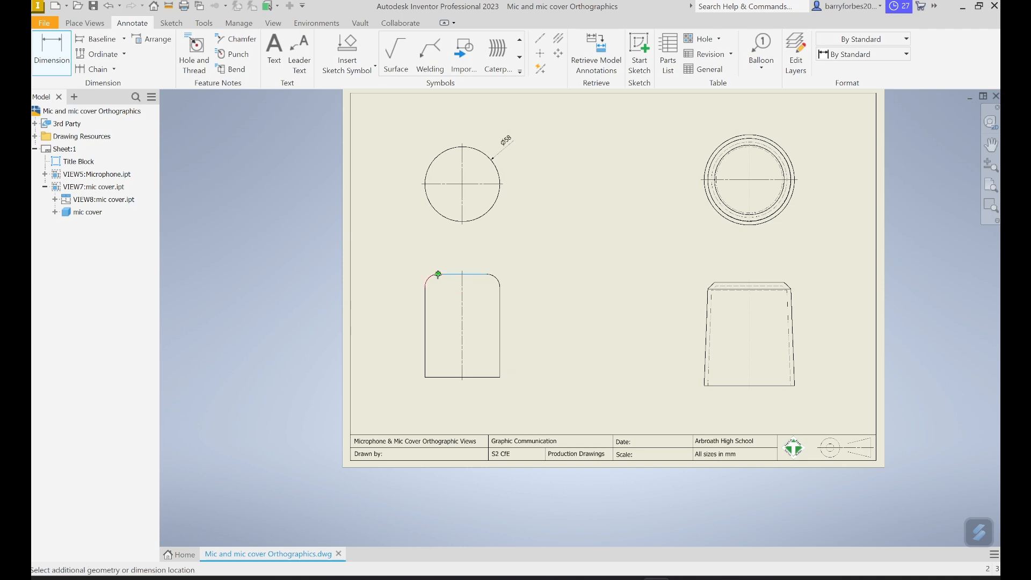
left_click(428, 378)
left_click(398, 325)
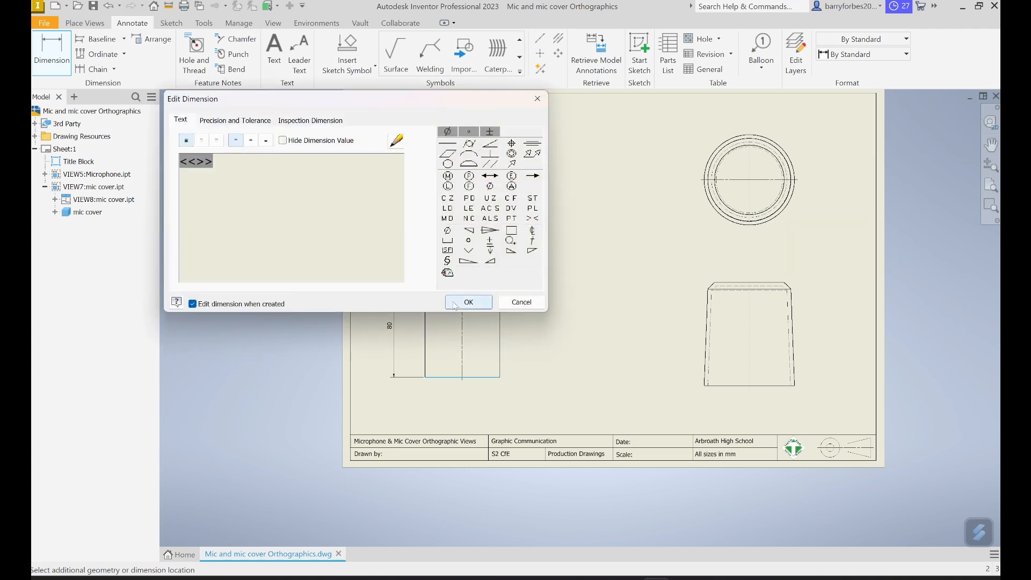
left_click(467, 303)
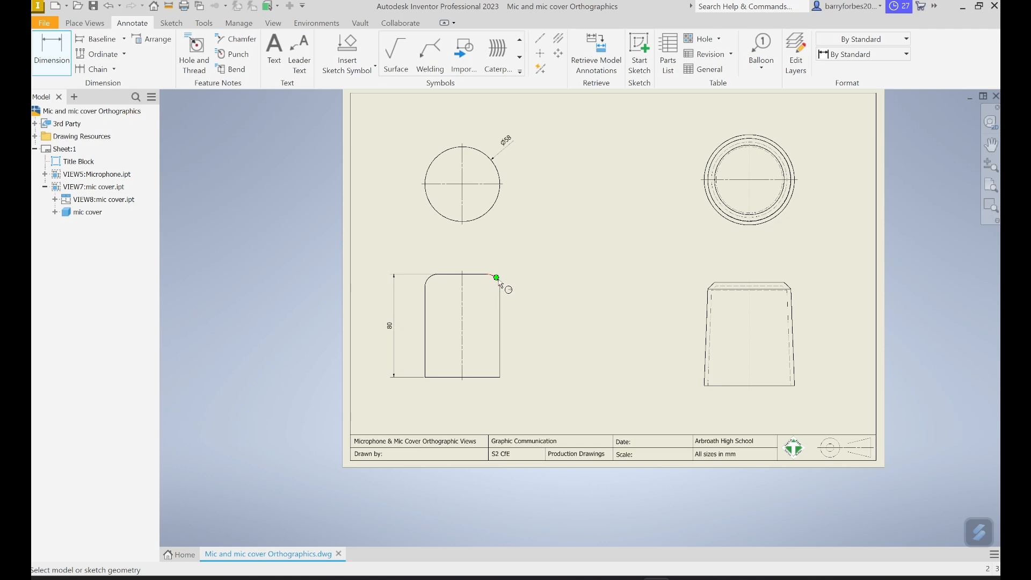
- Add a radius dimension to the rounded upper-right corner of the microphone elevation, placing it outside the outline
scroll(499, 284, "up", 5)
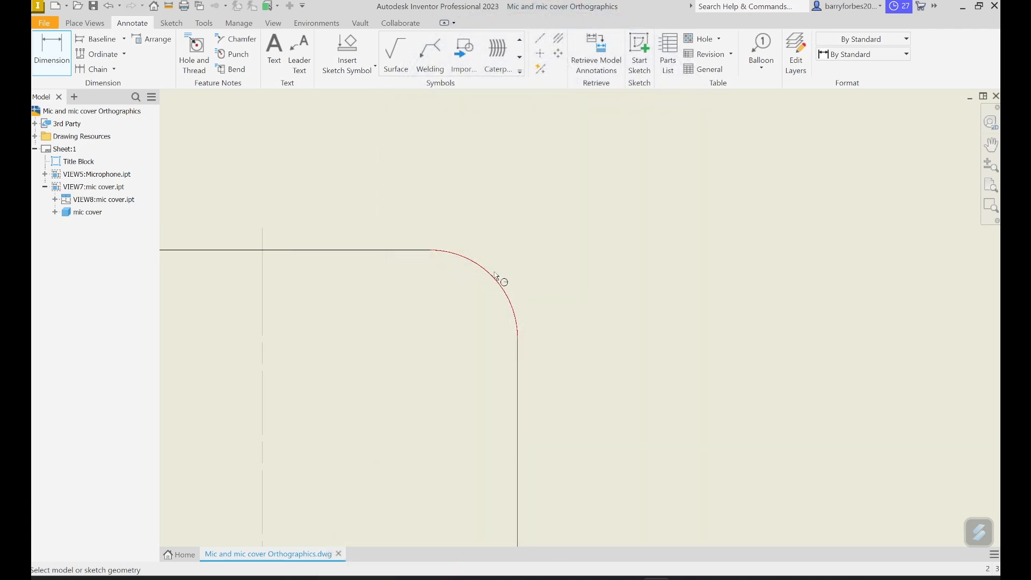
left_click(509, 301)
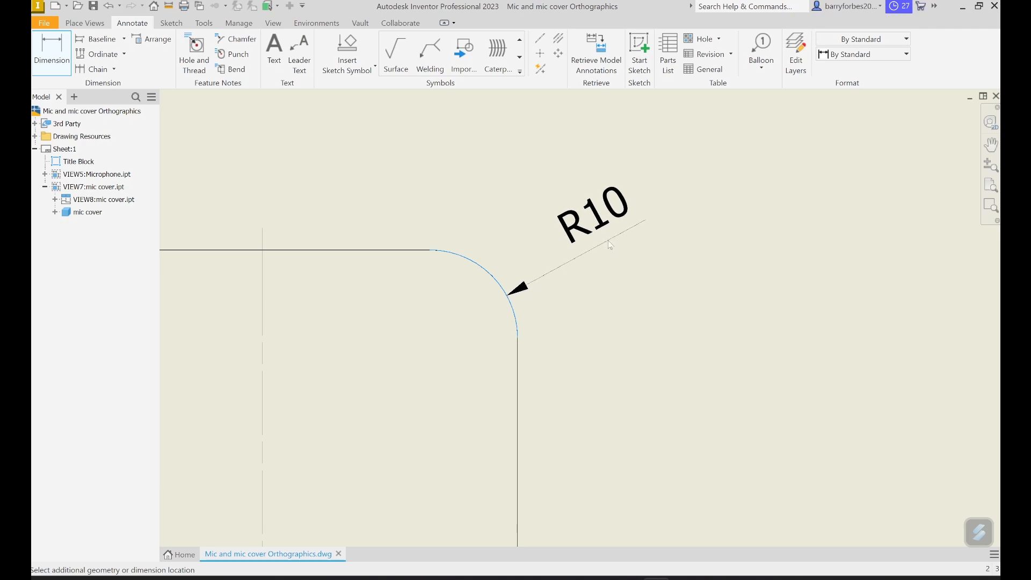
left_click(611, 246)
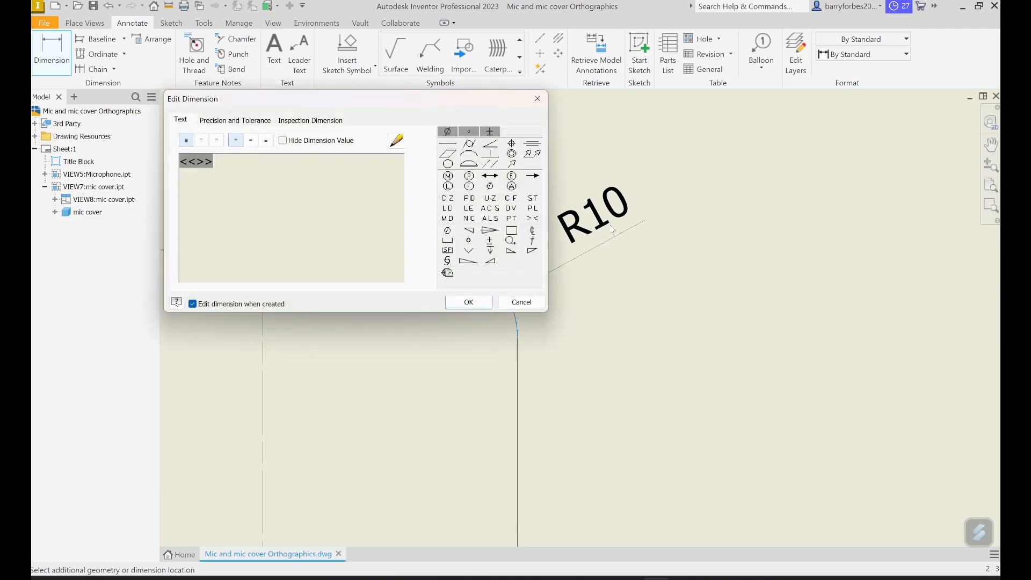
left_click(468, 303)
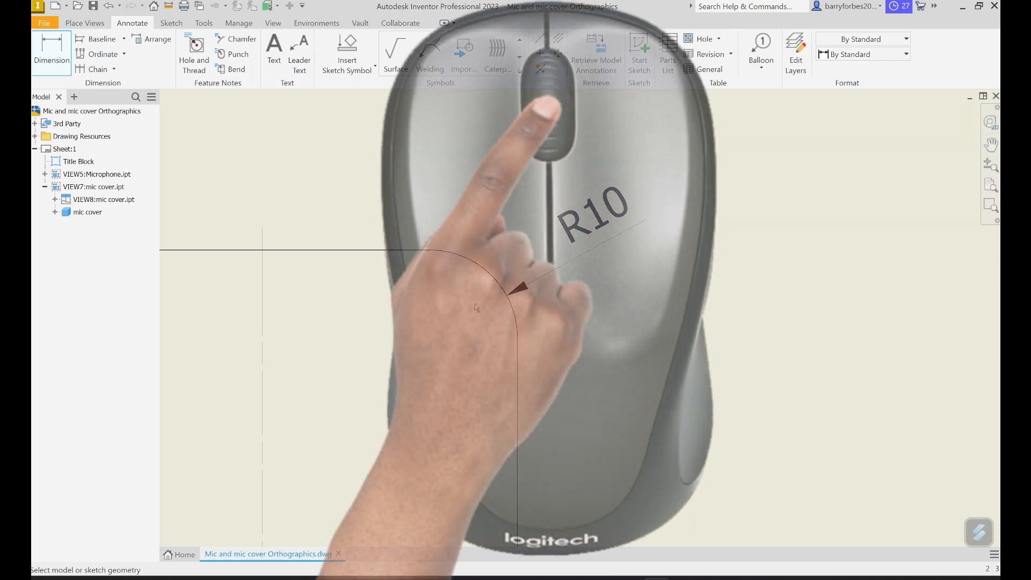
- Dimension the diameter of the outermost circle in the mic cover plan, placing the text outside its upper-right edge
scroll(475, 308, "down", 6)
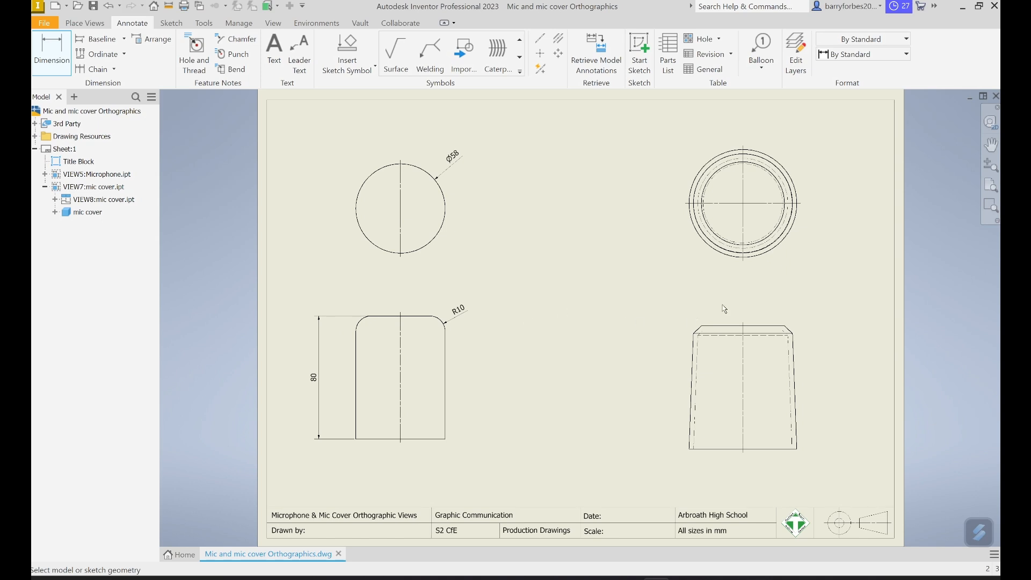
left_click(48, 55)
left_click(791, 176)
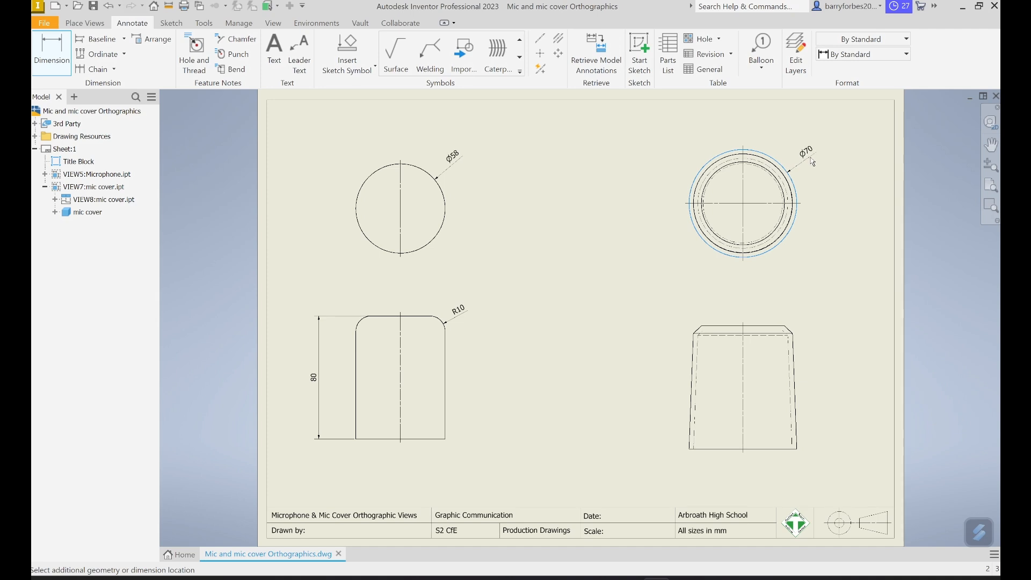
left_click(813, 161)
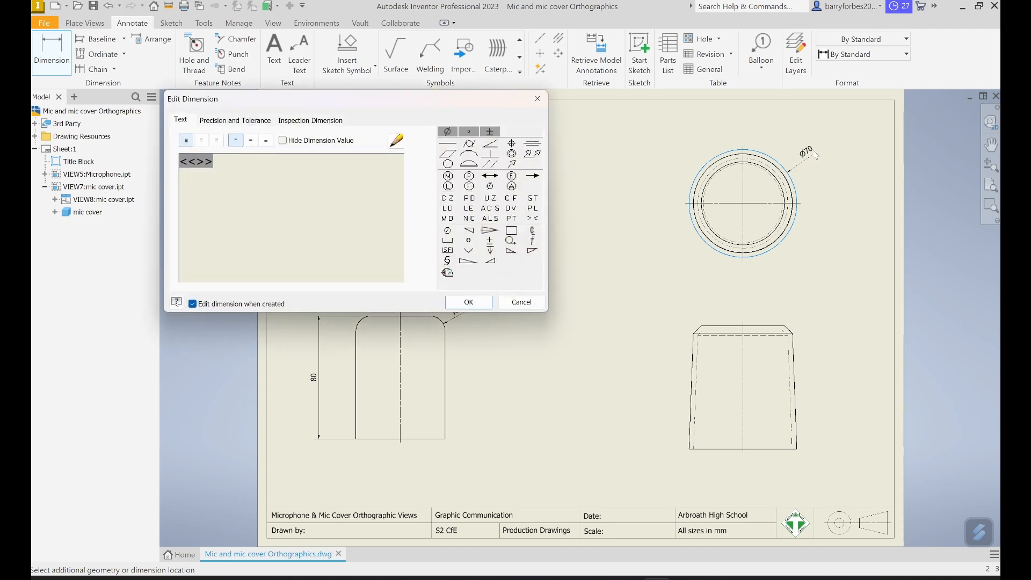
left_click(469, 302)
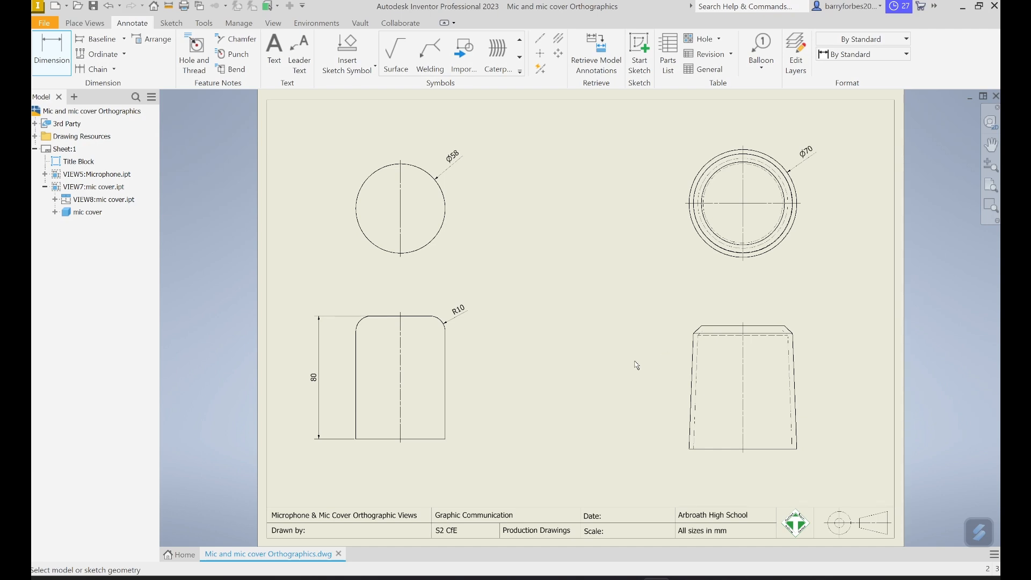
- Dimension the mic cover elevation's overall height on its left side and the diameter of its top edge above it
left_click(691, 449)
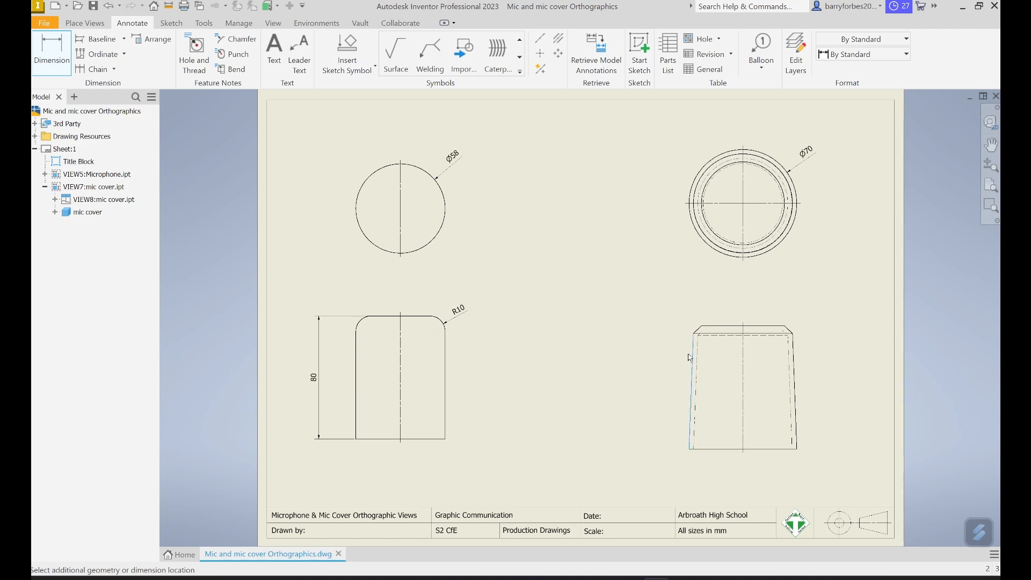
left_click(702, 327)
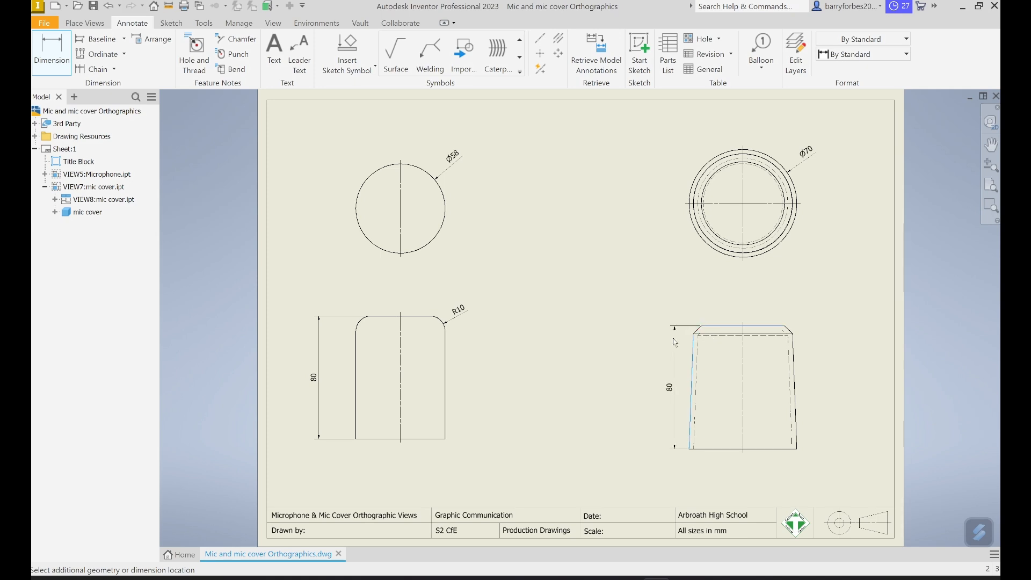
left_click(649, 356)
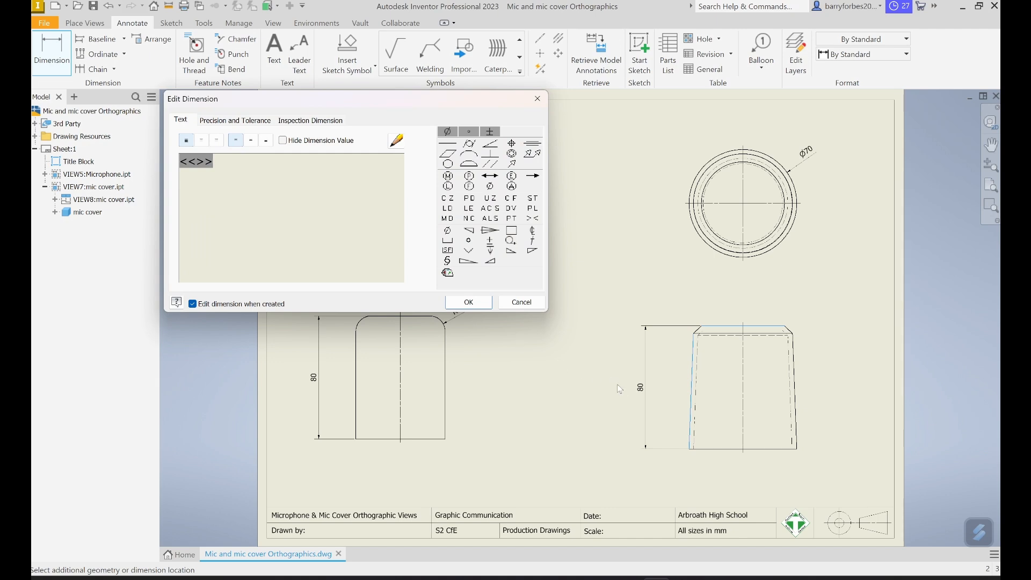
left_click(476, 307)
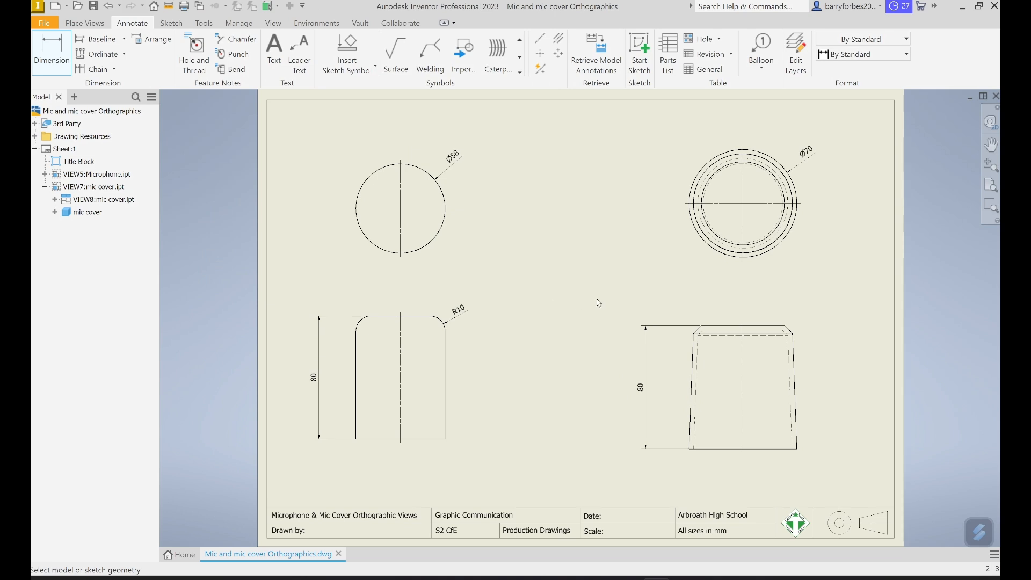
left_click(721, 329)
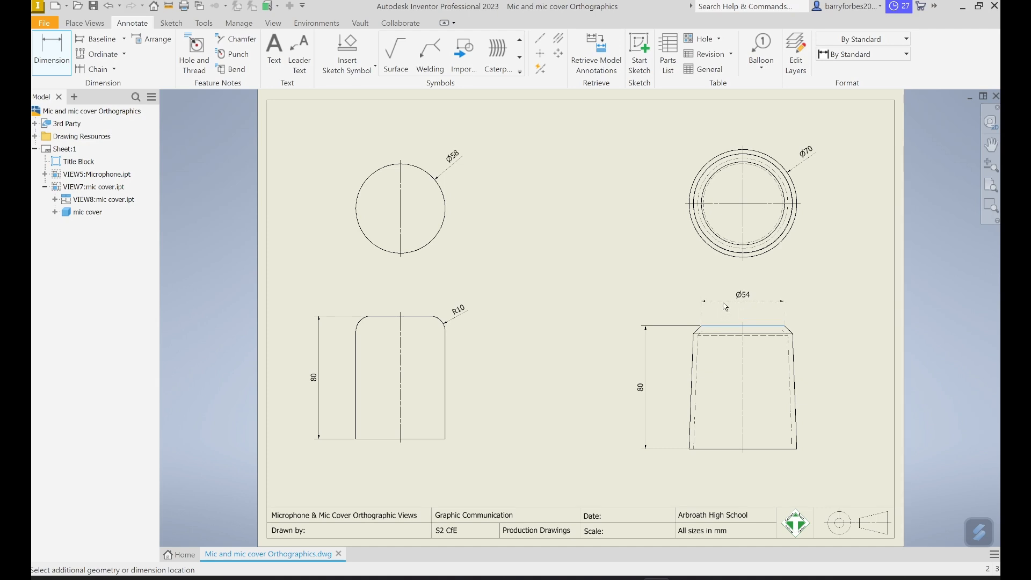
left_click(725, 304)
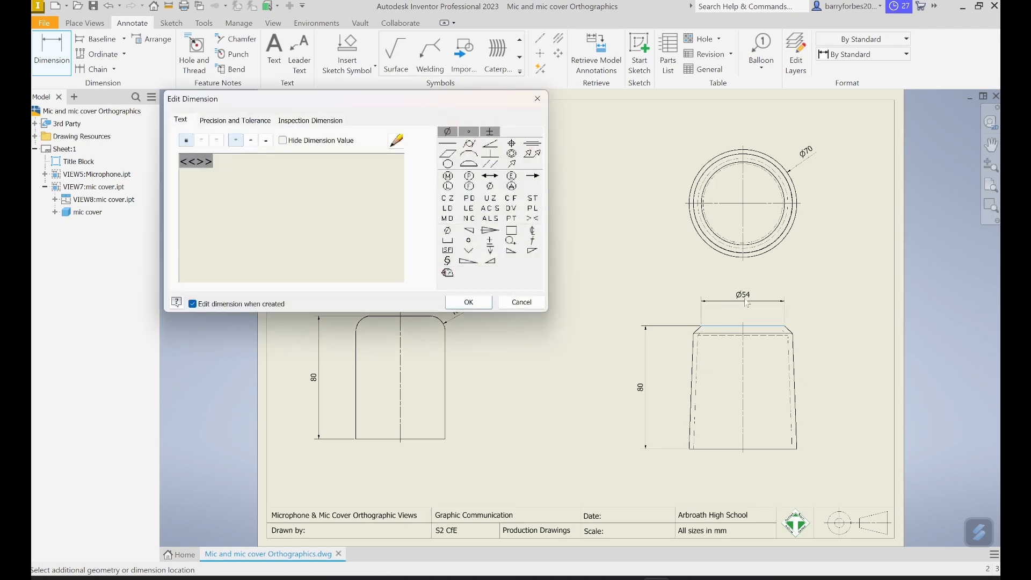
left_click(475, 304)
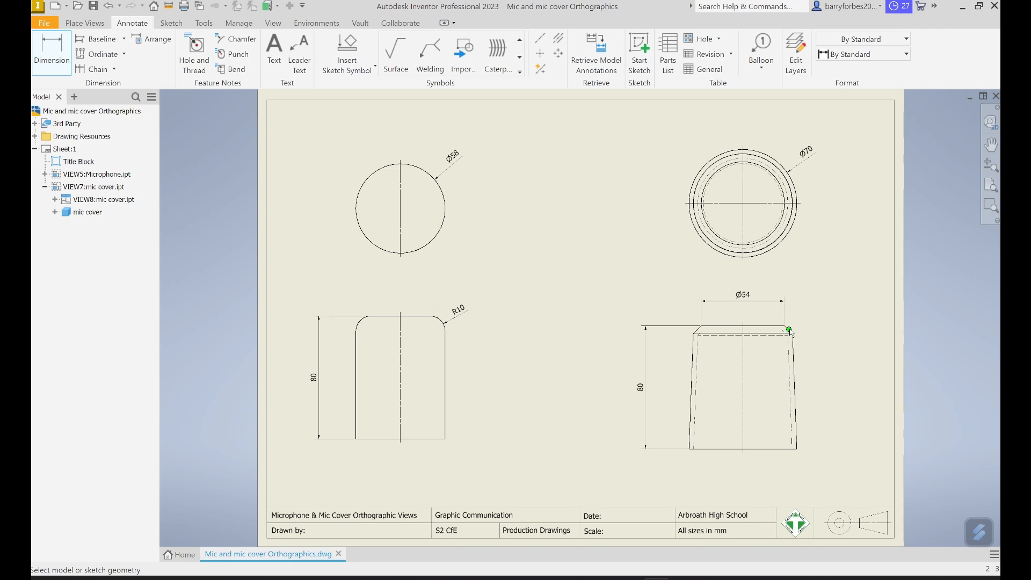
- Dimension the height of the chamfer at the mic cover elevation's upper-right corner and append "x45°" to the dimension text
scroll(791, 332, "down", 5)
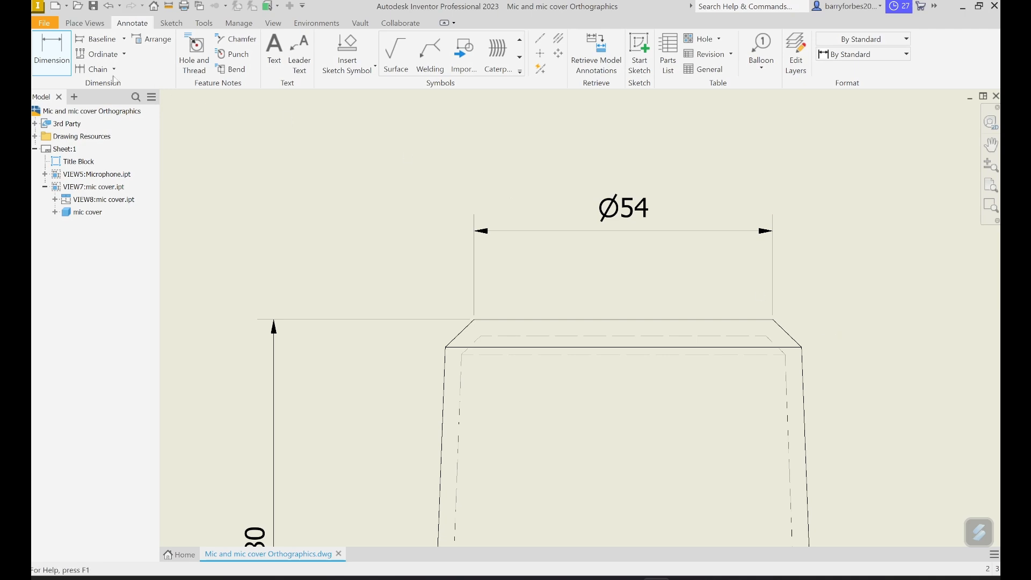
left_click(59, 54)
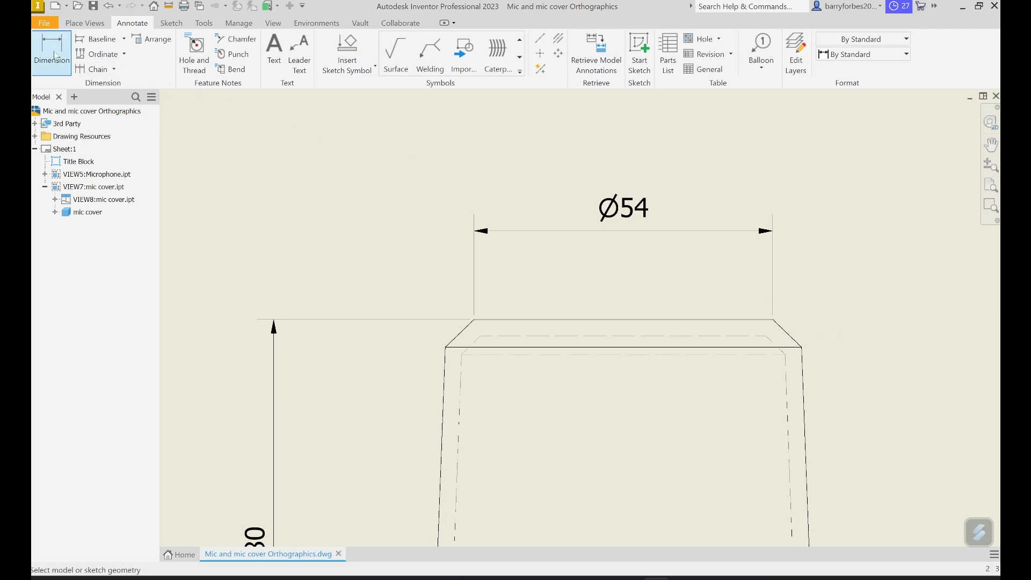
left_click(774, 320)
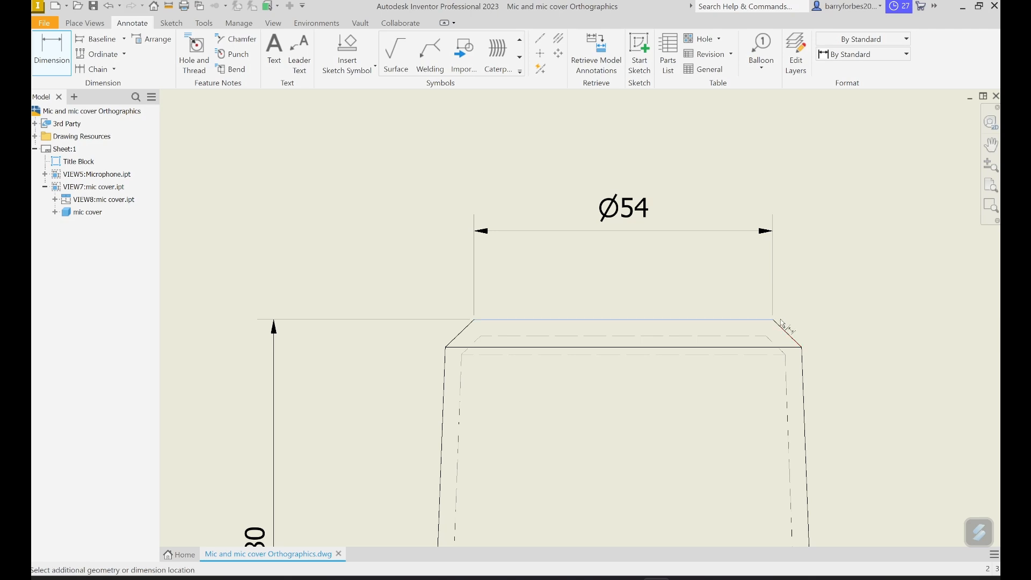
left_click(802, 349)
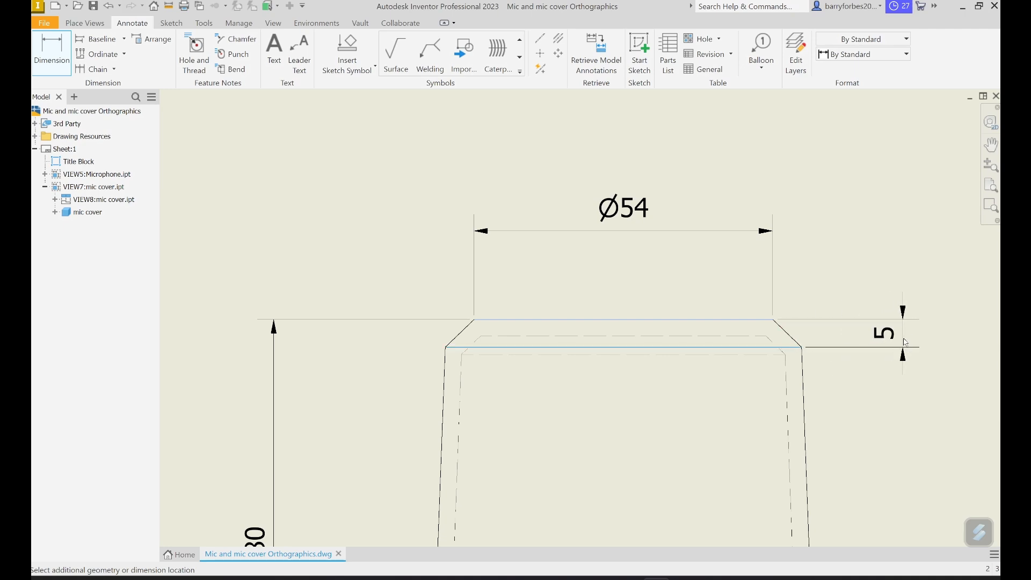
left_click(905, 343)
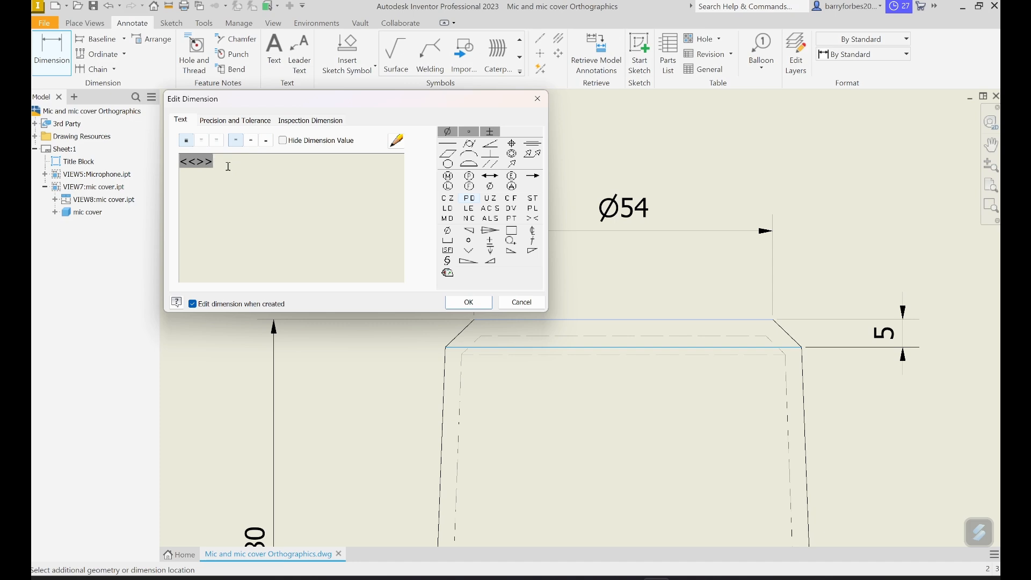
type("x45")
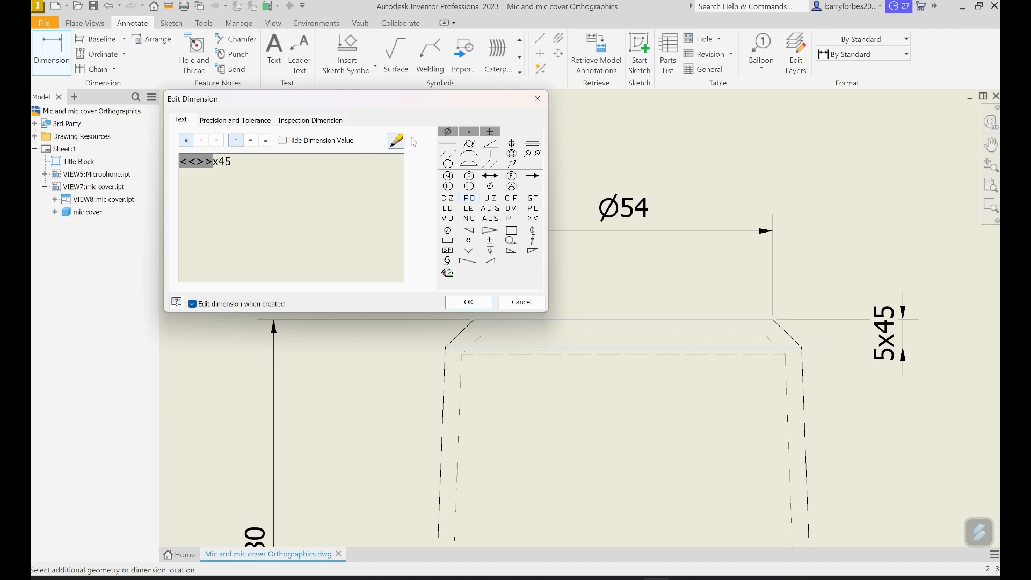
left_click(471, 135)
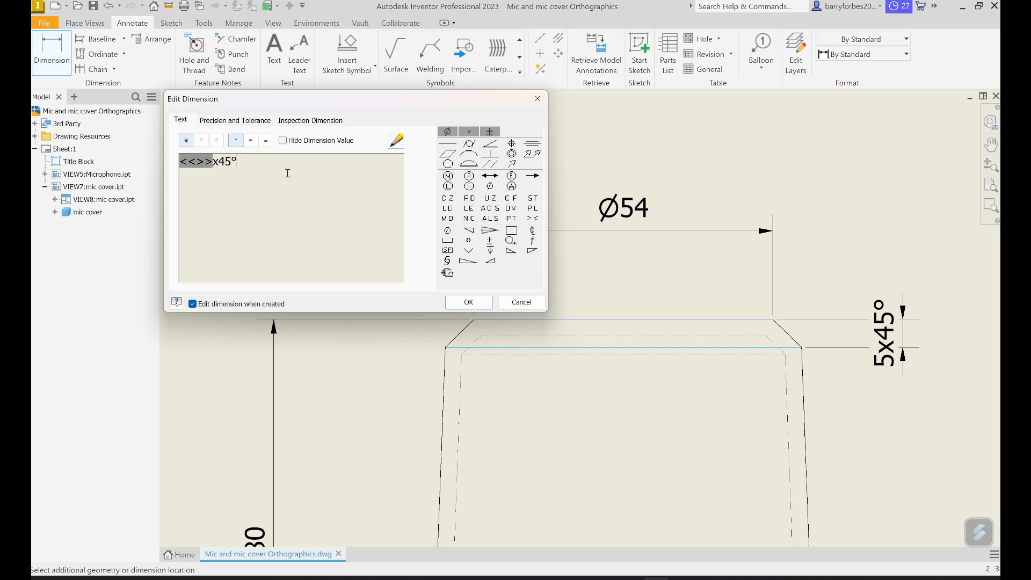
left_click(468, 302)
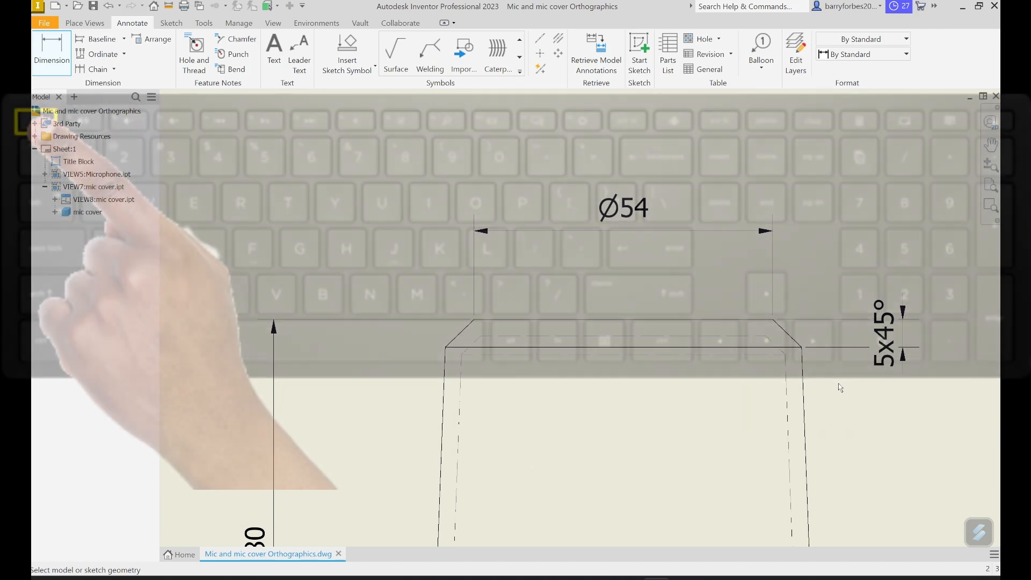
key("Escape")
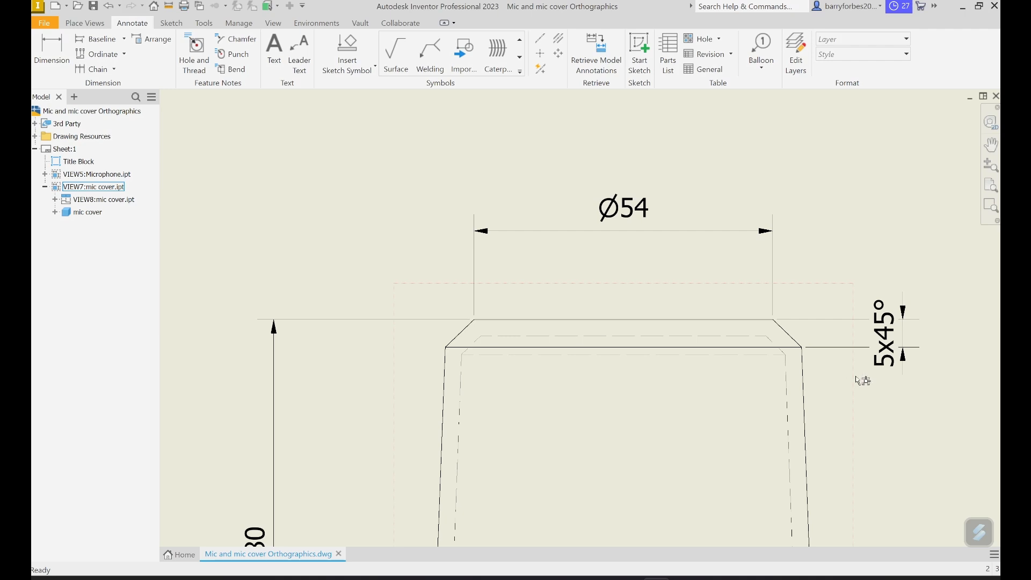
- Reposition the "5x45°" chamfer dimension text below its arrows, clear of the extension lines on the mic cover elevation
left_click(887, 336)
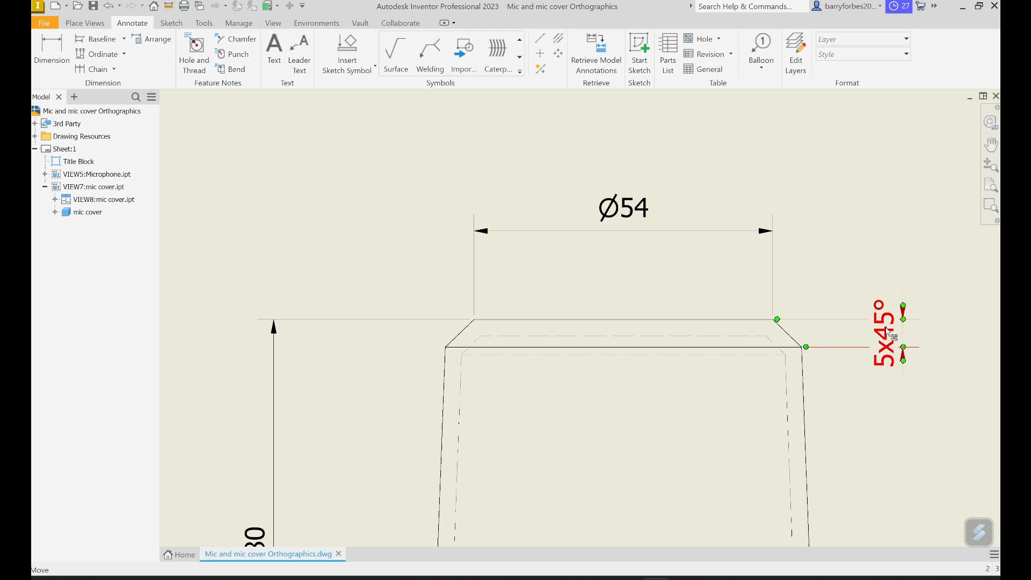
left_click(888, 333)
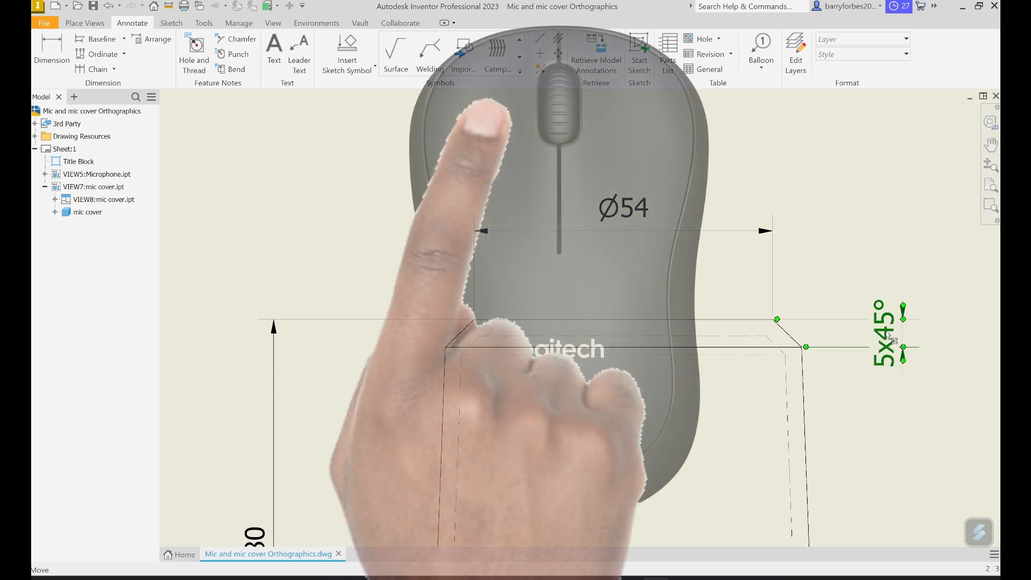
left_click_drag(891, 340, 897, 396)
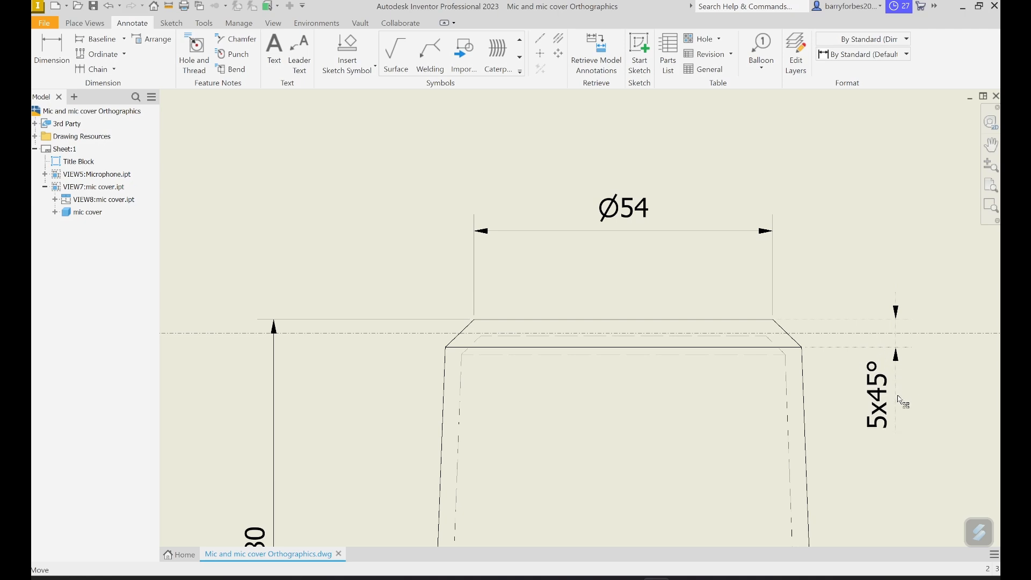
left_click_drag(898, 395, 901, 400)
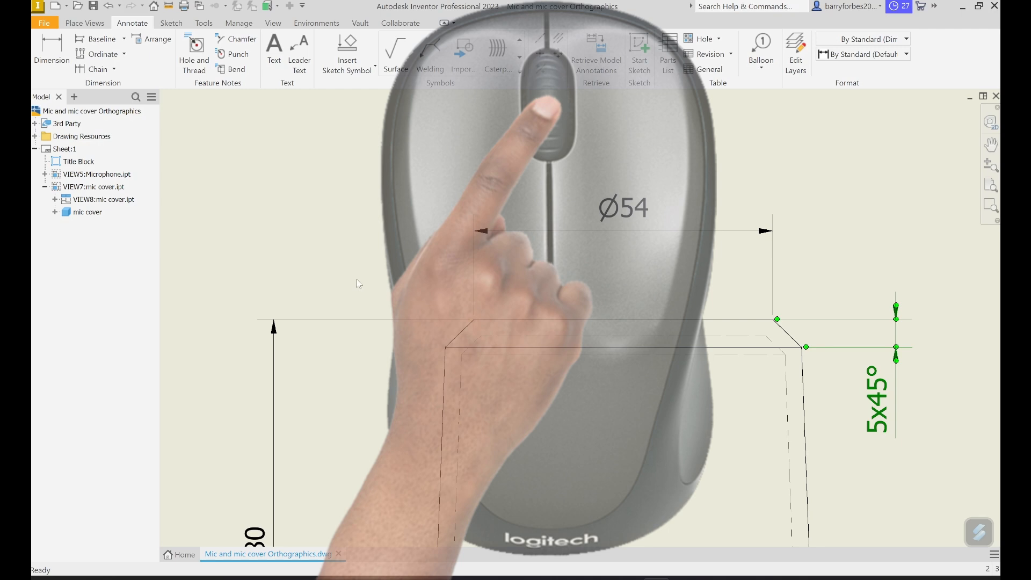
- Add the text note "3mm wall thickness" to the right of the mic cover elevation, below the chamfer dimension
scroll(356, 280, "down", 5)
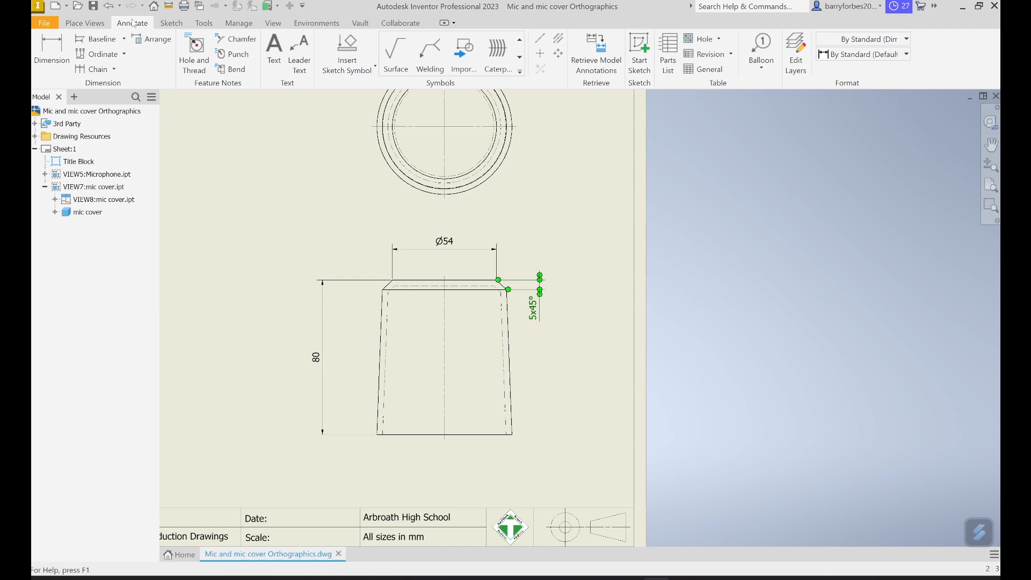
left_click(276, 53)
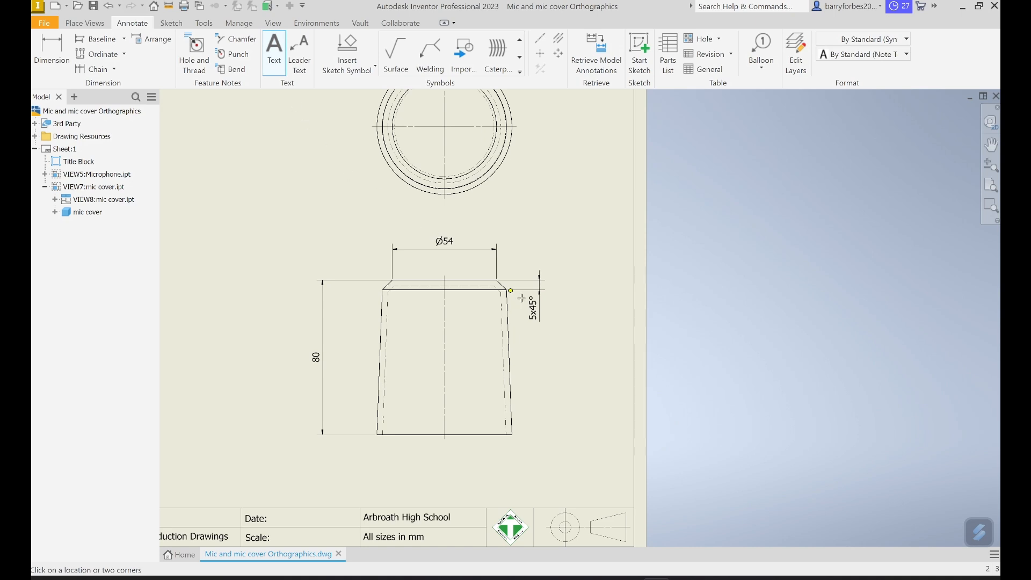
left_click(534, 368)
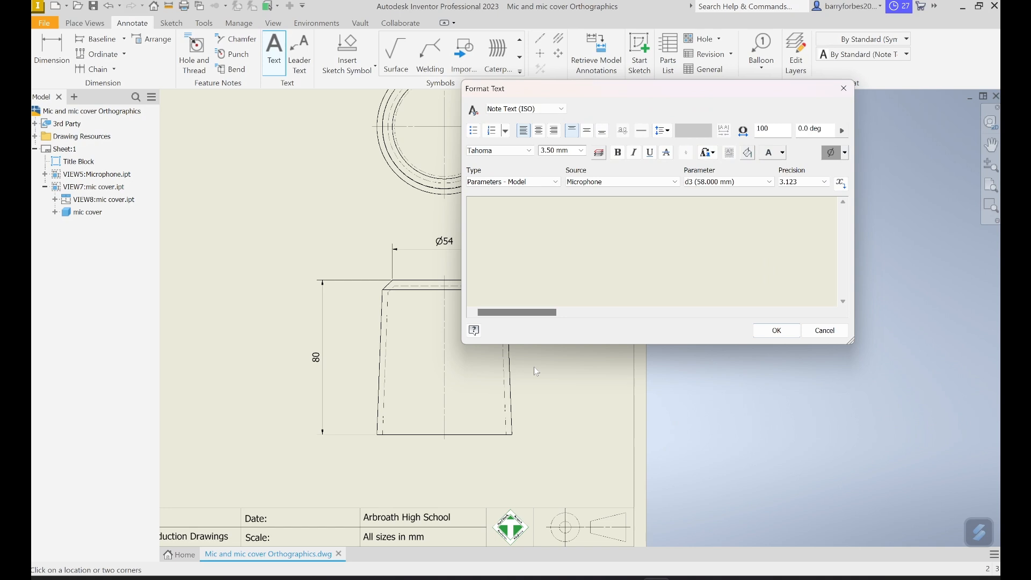
type("3mm wall thickness")
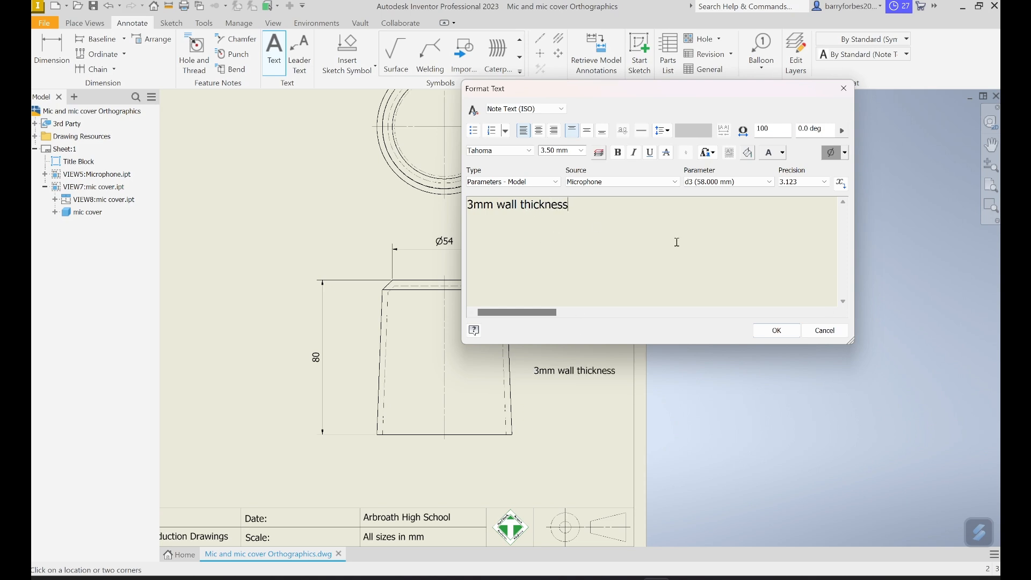
left_click(772, 330)
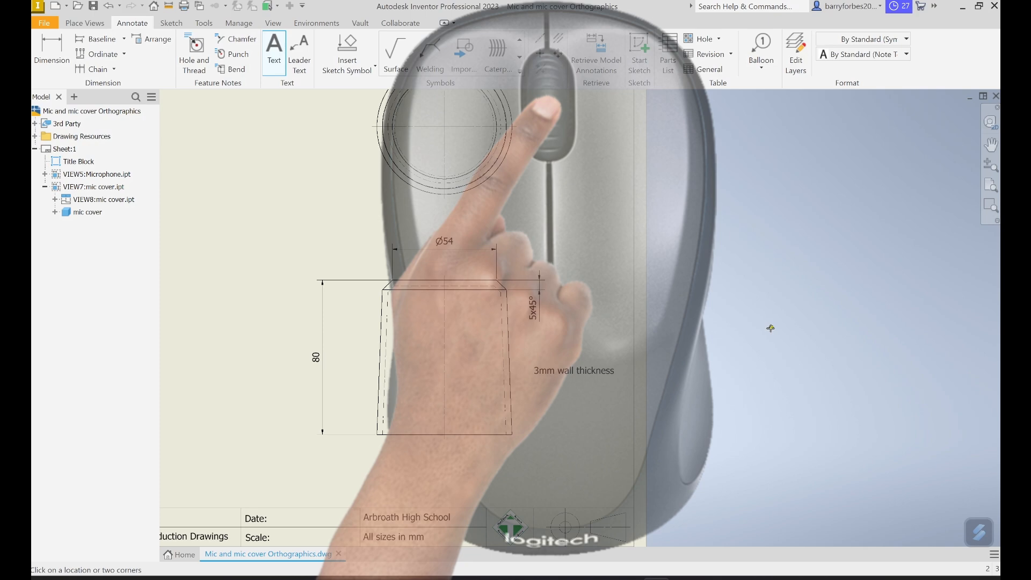
- Fit the whole sheet in the view and save the drawing
middle_click(771, 328)
middle_click(771, 328)
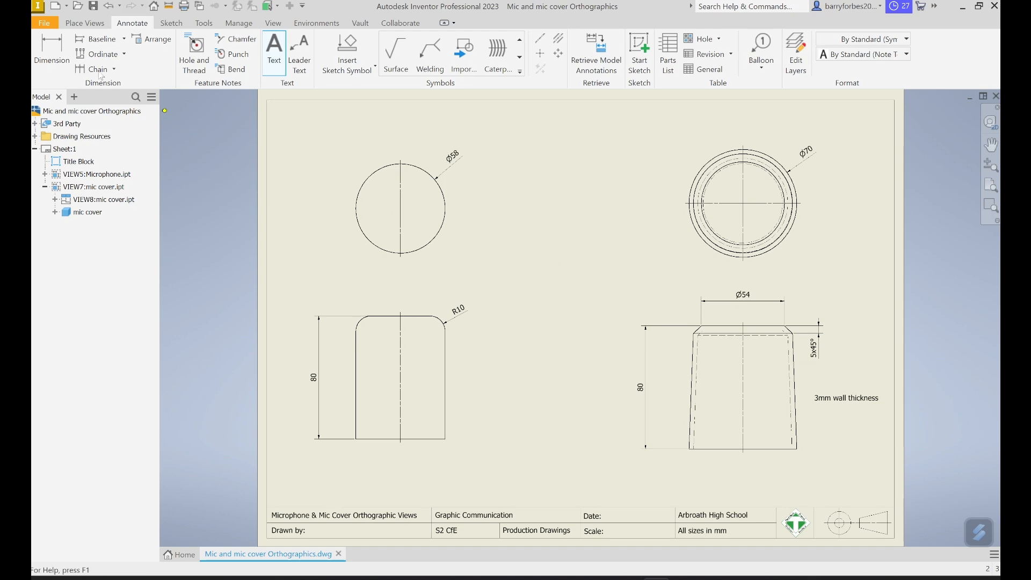
left_click(44, 24)
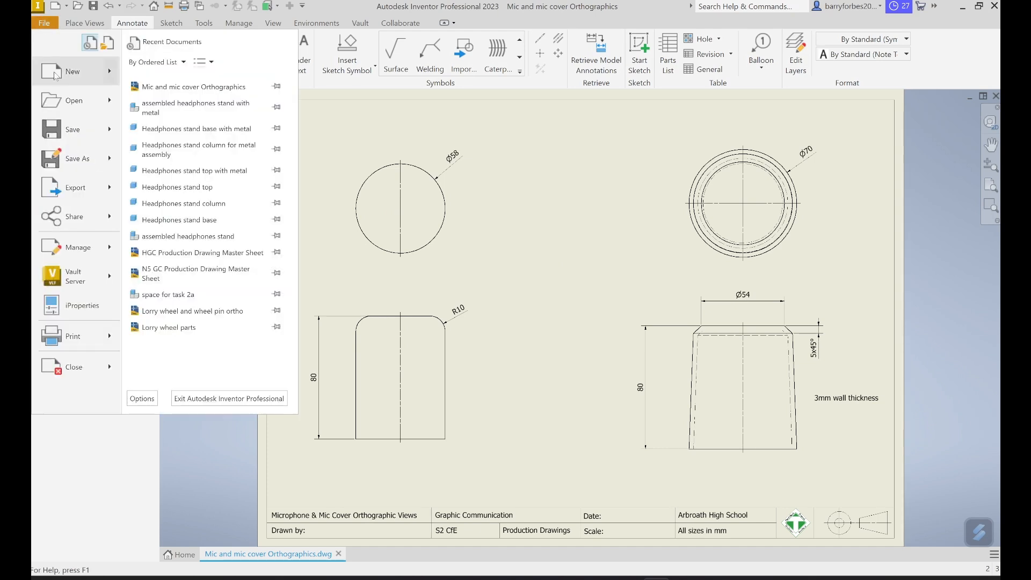
left_click(68, 128)
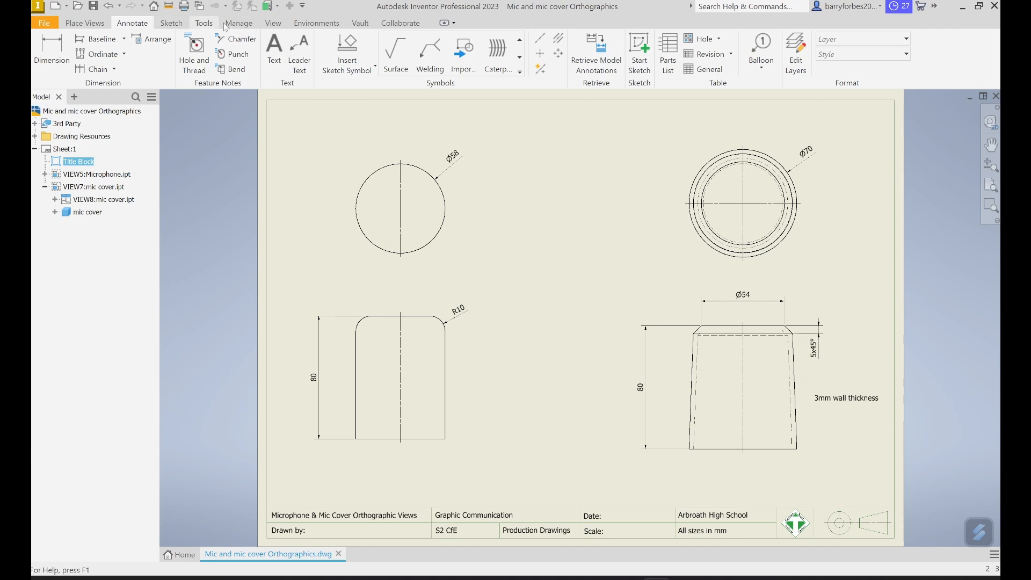
- Label the microphone views by placing the text "Plan" below the circular view and "Elevation" below the front view
left_click(280, 57)
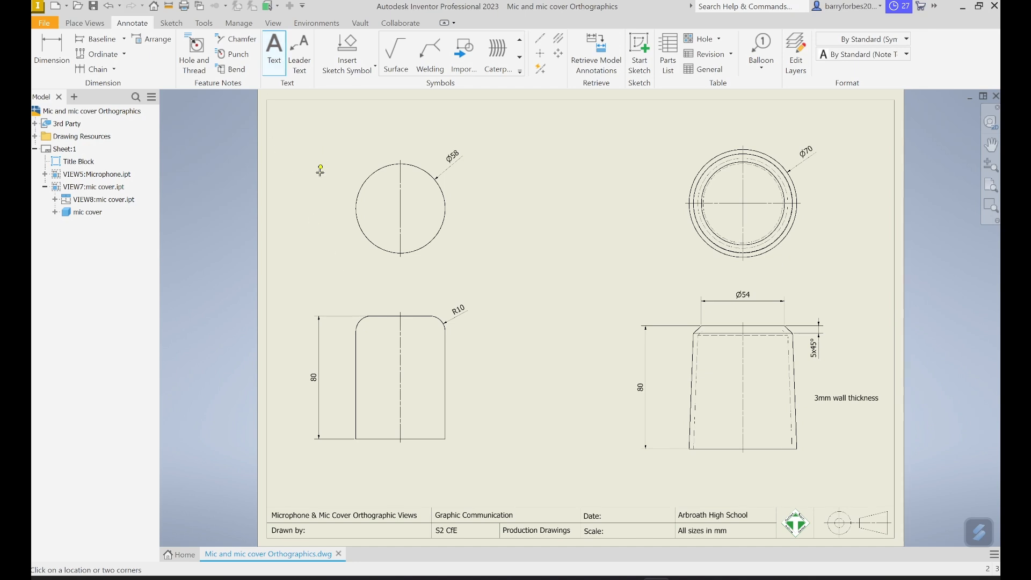
left_click(388, 276)
type("Plan")
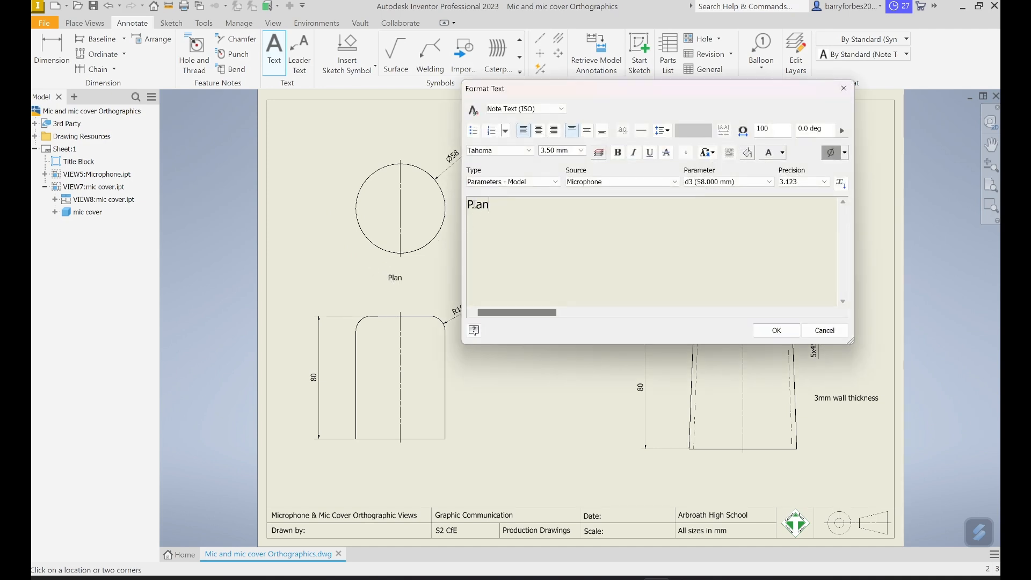
left_click(787, 331)
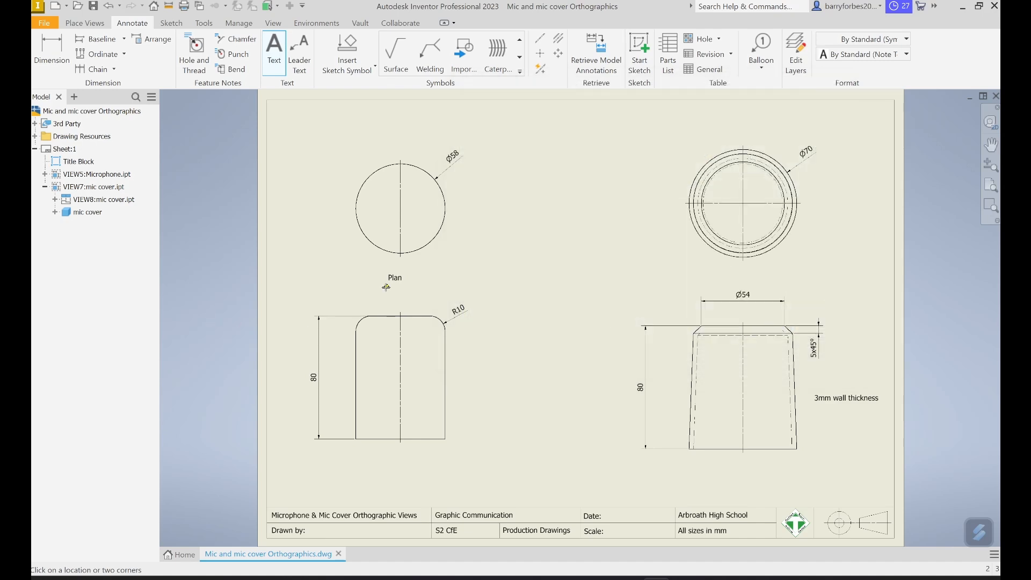
left_click(379, 467)
type("Elevation")
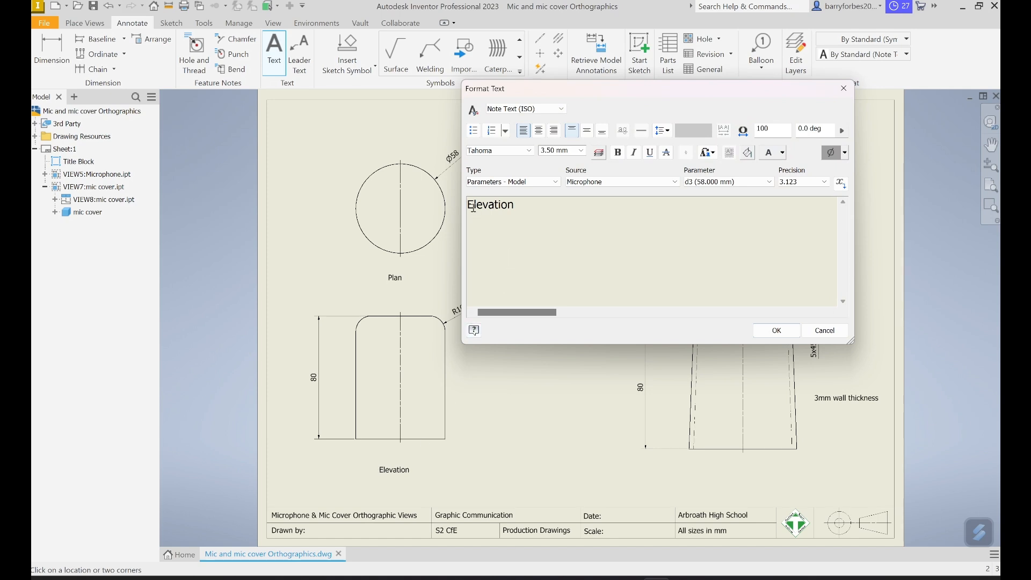
left_click(778, 333)
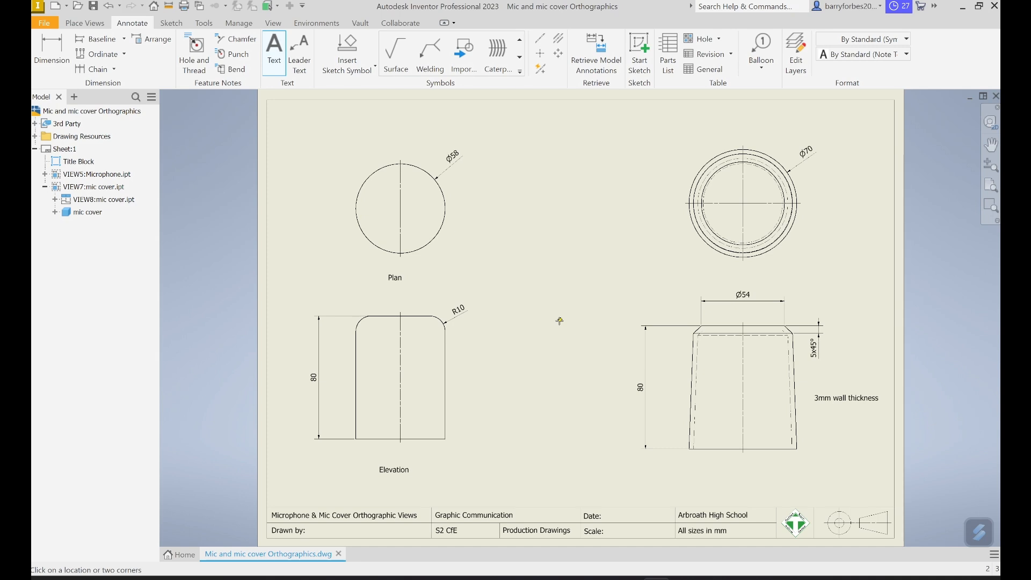
- Label the mic cover views with "Plan" below the circular view and "Elevation" below the front view
left_click(730, 278)
type("Plan")
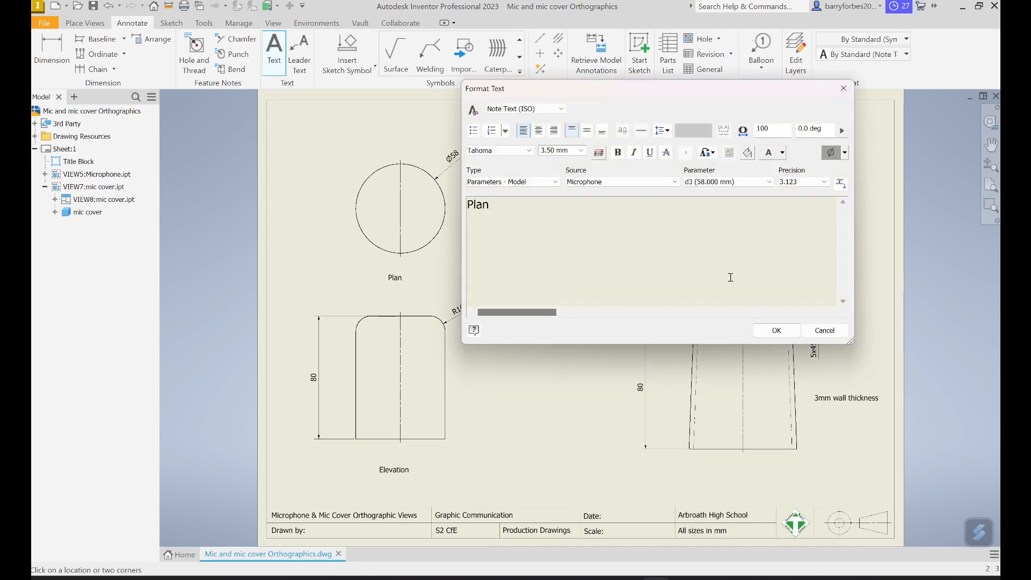
left_click(777, 330)
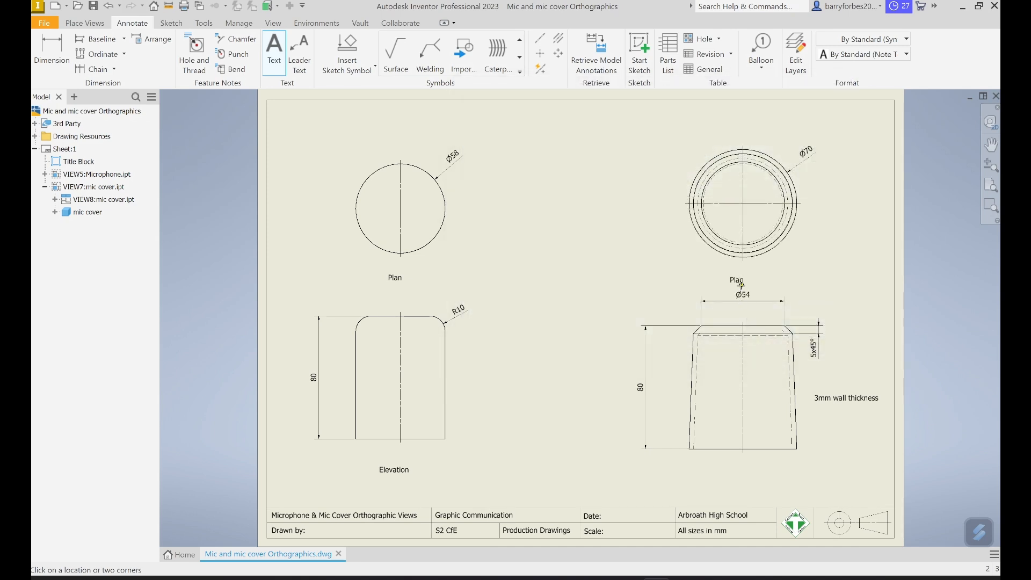
left_click(740, 477)
type("Elevation")
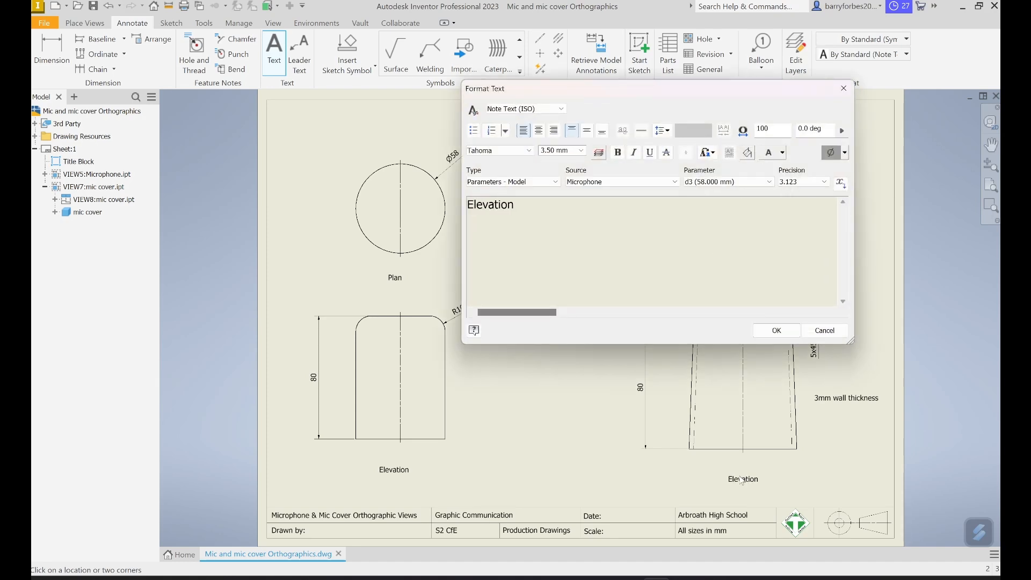
left_click(795, 331)
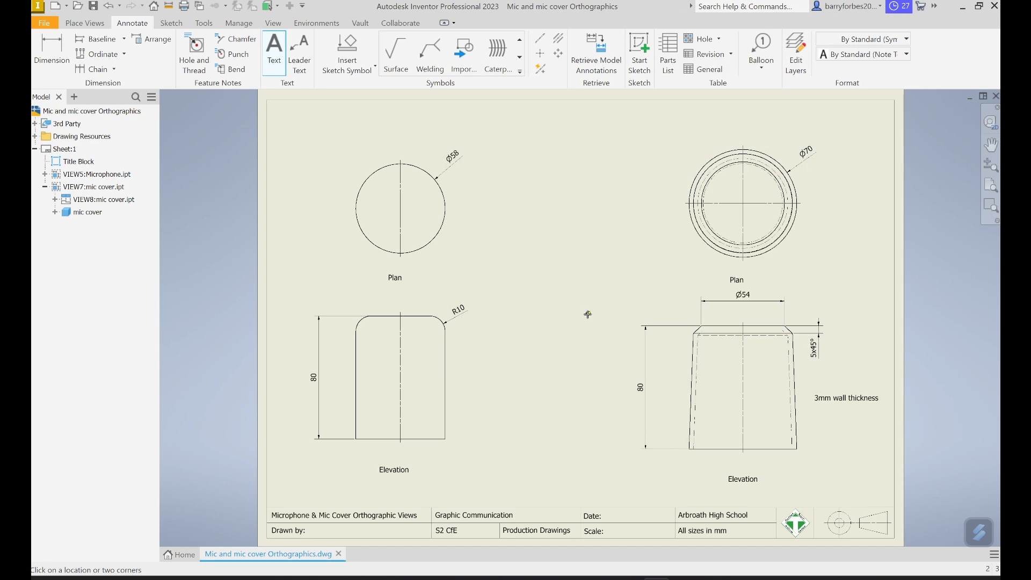
- Add the titles "Microphone" and "Microphone Cover" at the upper left of their respective plans, and end text placement
left_click(294, 153)
type("M")
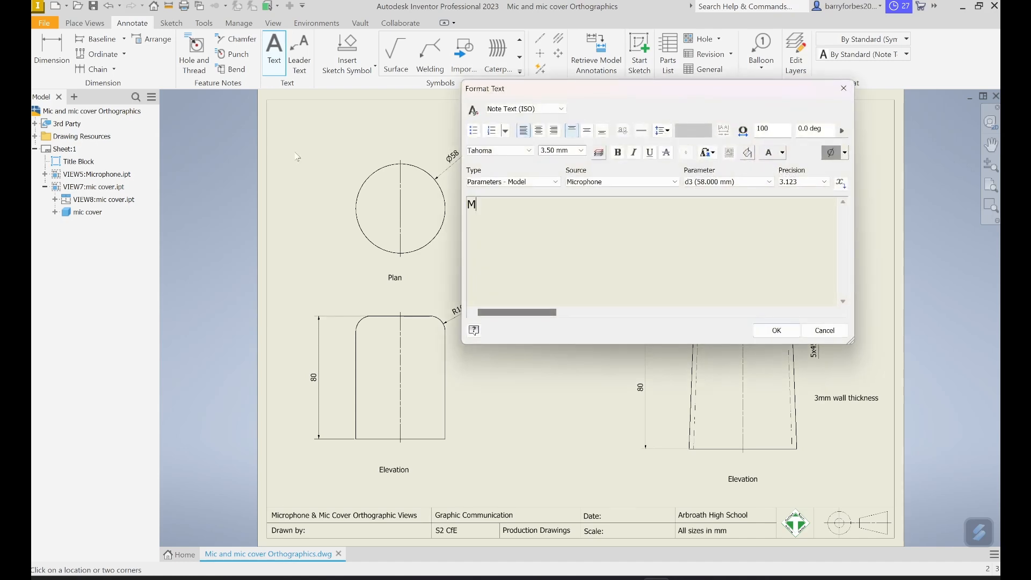
type("icrophone")
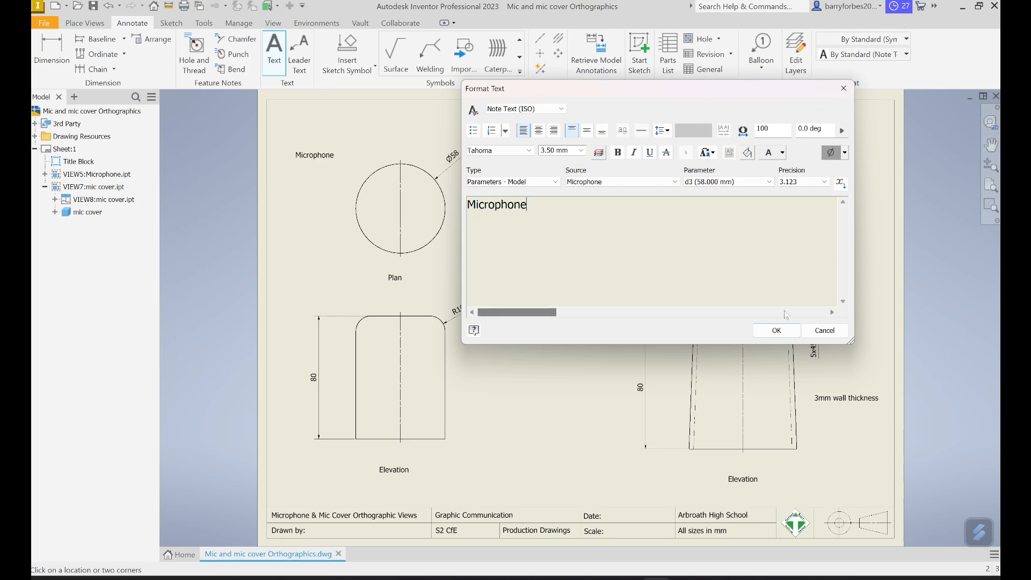
left_click(777, 330)
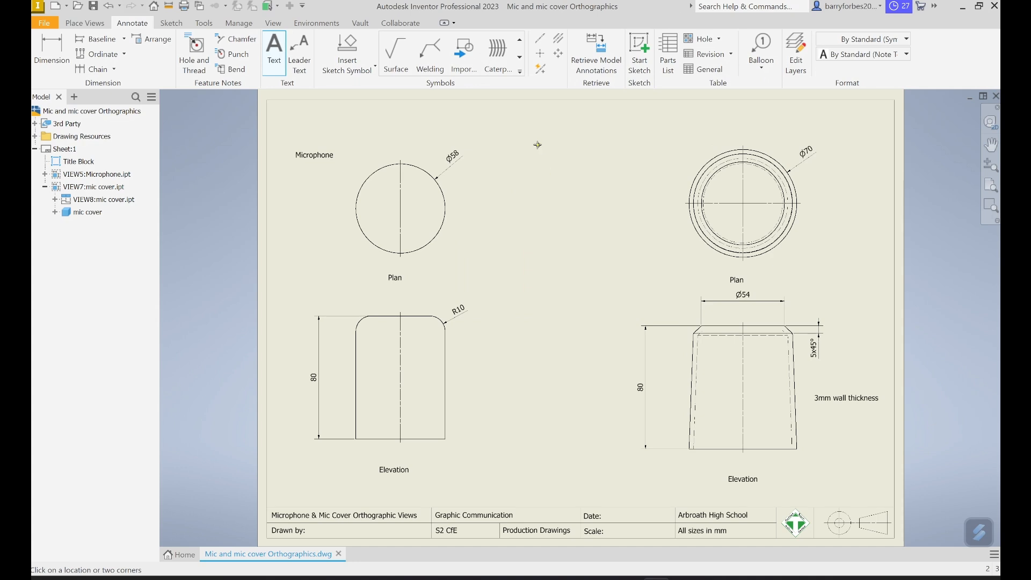
left_click(632, 136)
type("Microphon")
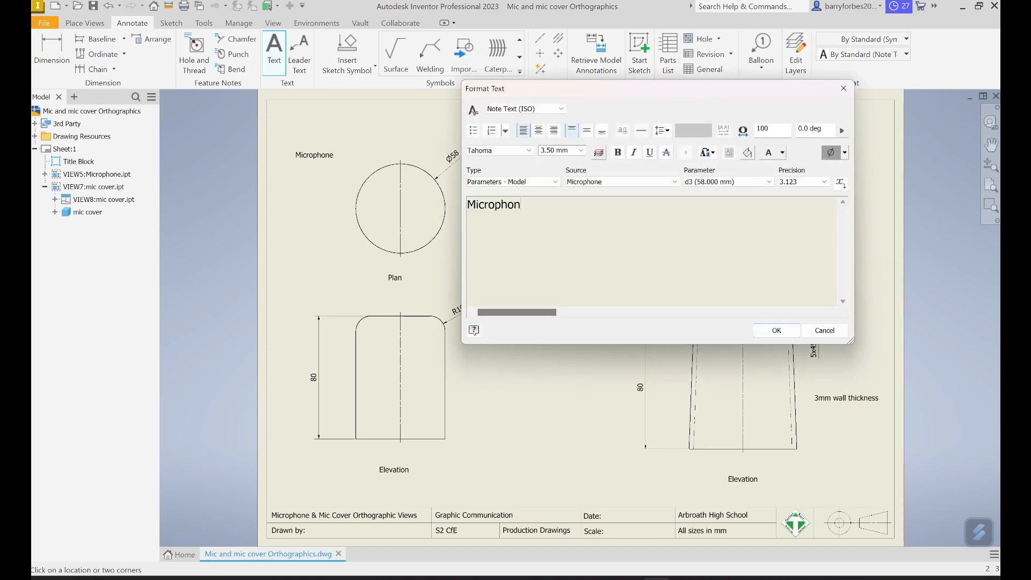
type("e Cover")
left_click(770, 332)
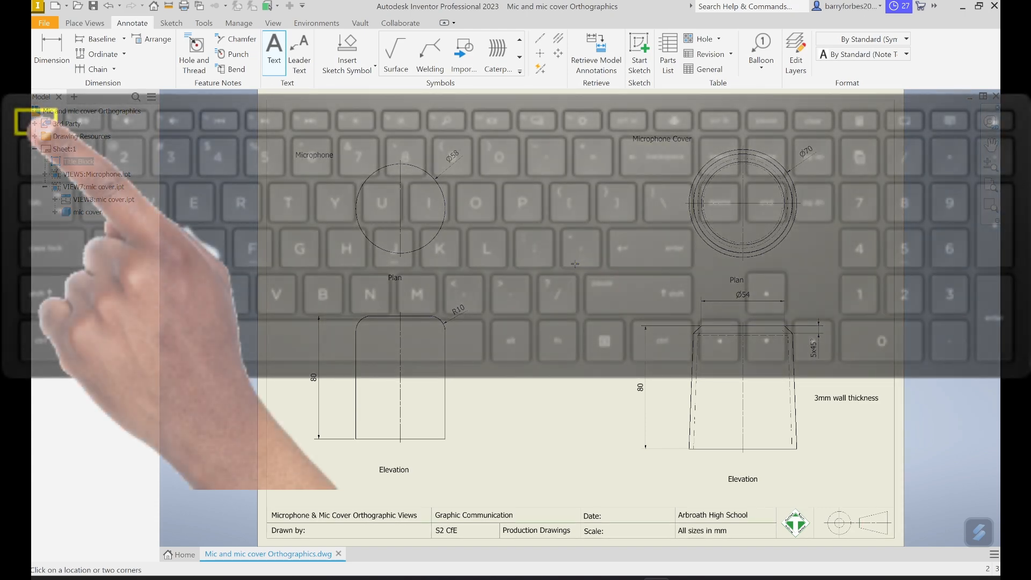
key("Escape")
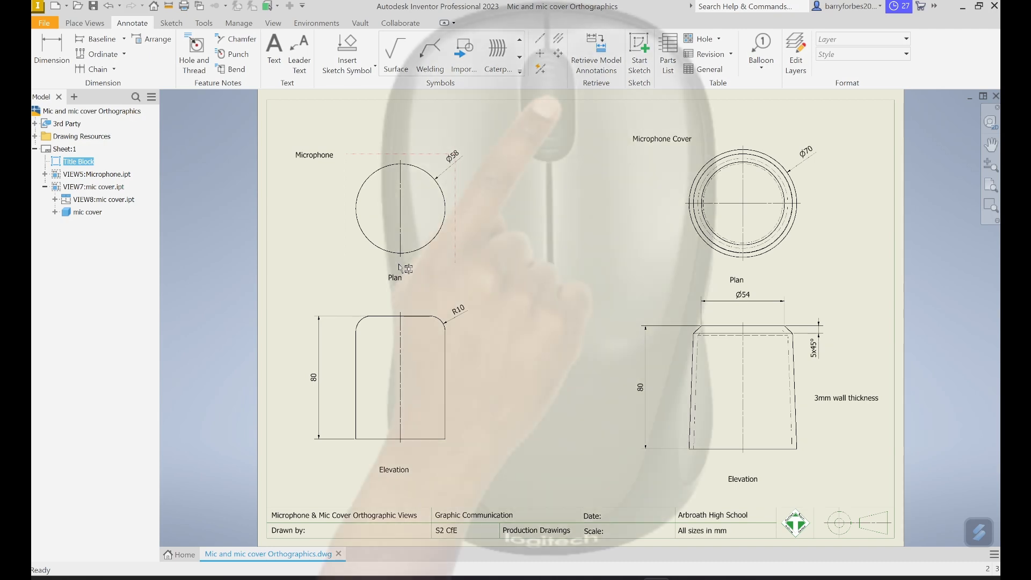
- Centre the microphone's "Plan" and "Elevation" labels on the centerlines beneath their views
scroll(405, 269, "up", 5)
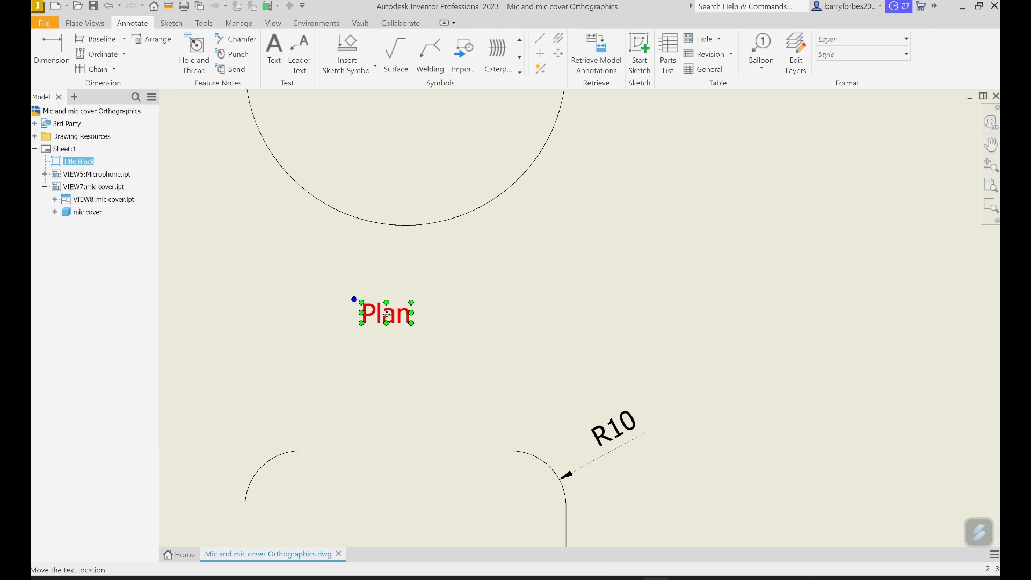
left_click(408, 310)
left_click_drag(409, 309, 409, 300)
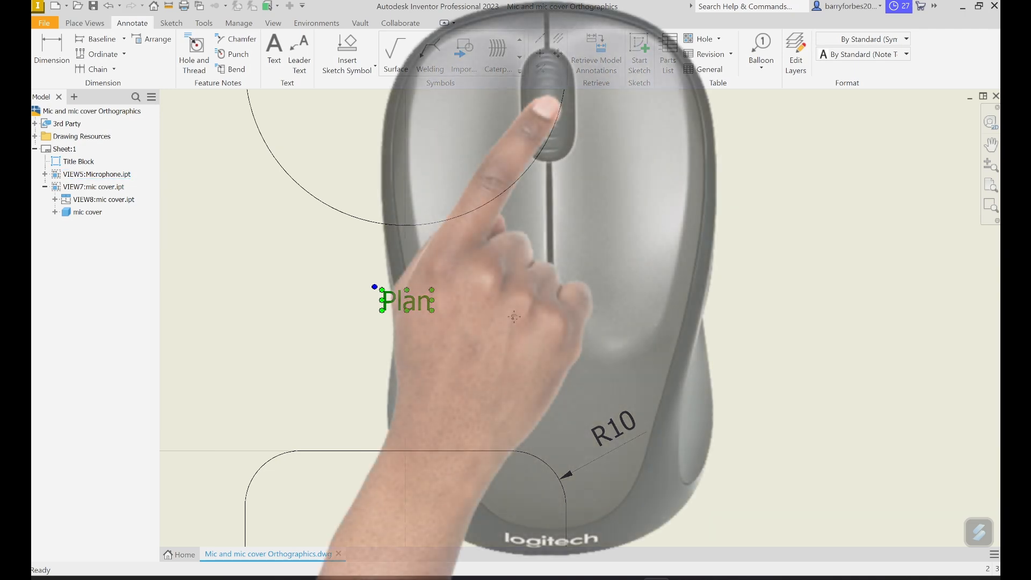
mouse_move(514, 319)
middle_mouse_down()
mouse_move(513, 328)
mouse_move(522, 113)
middle_mouse_up()
middle_click_drag(511, 414, 515, 132)
middle_click_drag(509, 486, 507, 404)
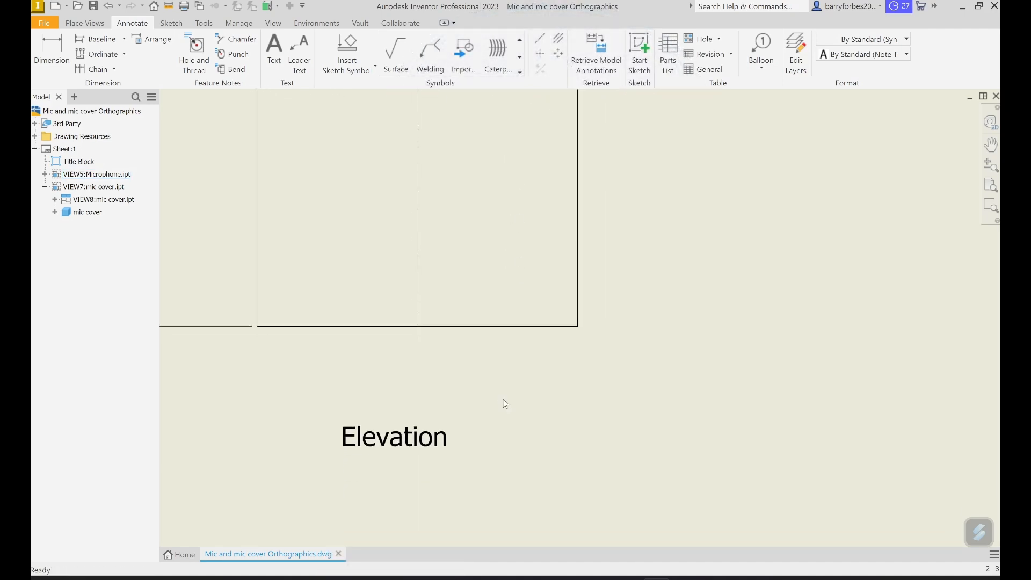
left_click(427, 438)
left_click_drag(419, 443, 448, 441)
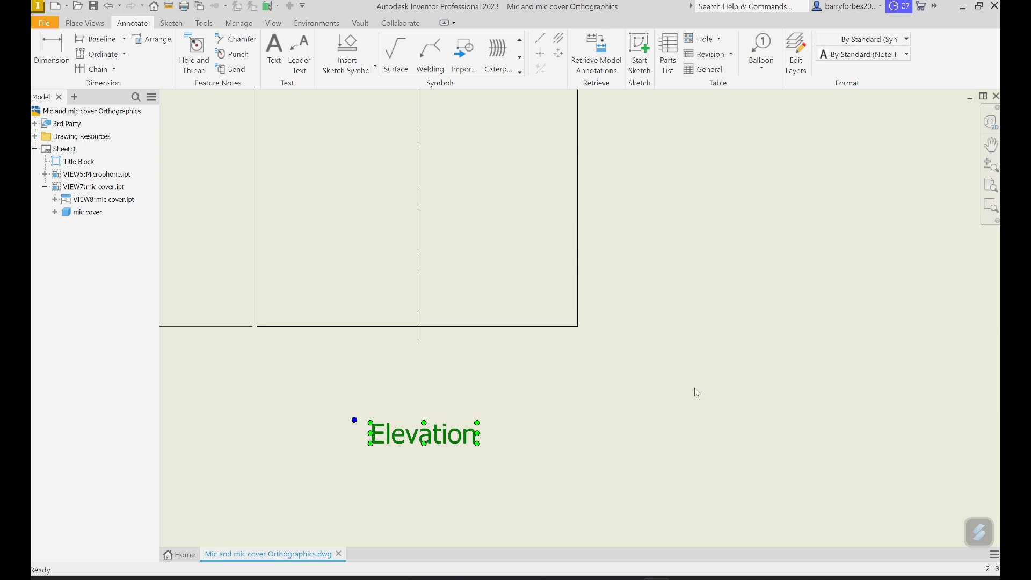
- Move the mic cover's "Plan" label up and centre it beneath the plan, clear of the Ø54 dimension
scroll(694, 391, "down", 5)
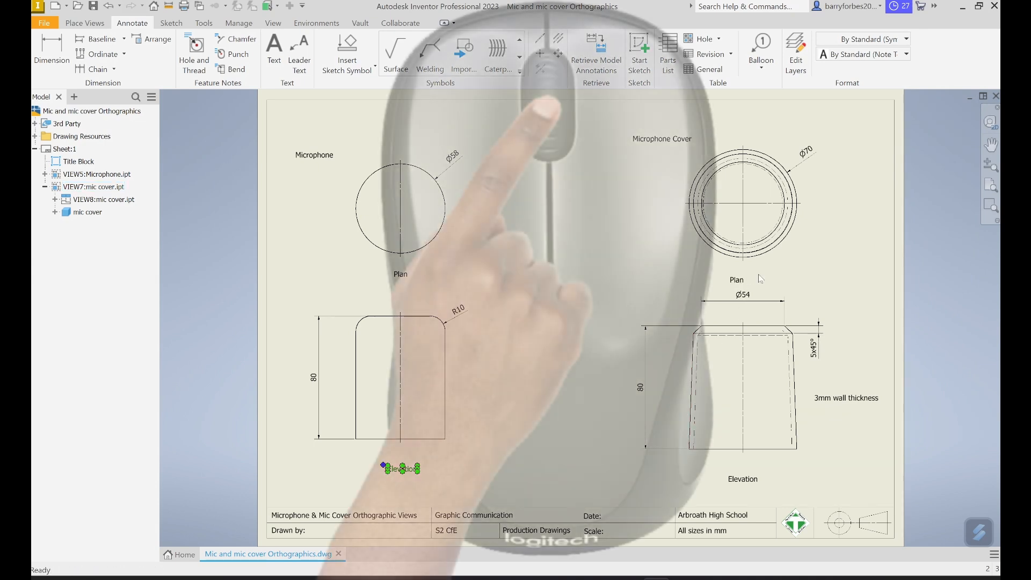
scroll(763, 273, "up", 5)
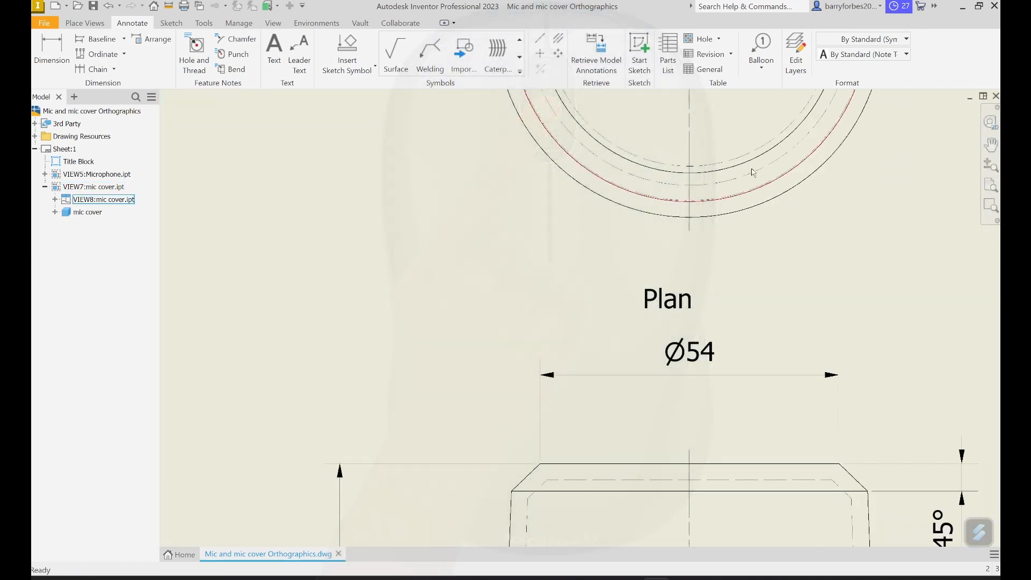
left_click_drag(680, 296, 703, 273)
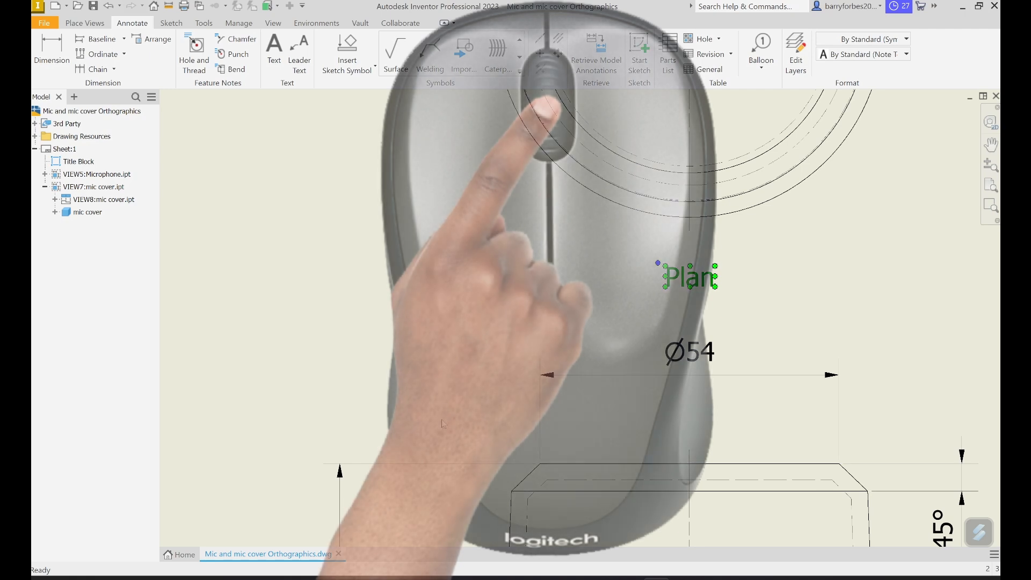
- Move the mic cover's "Elevation" label up and centre it on the centerline beneath the elevation
middle_click_drag(449, 397, 435, 62)
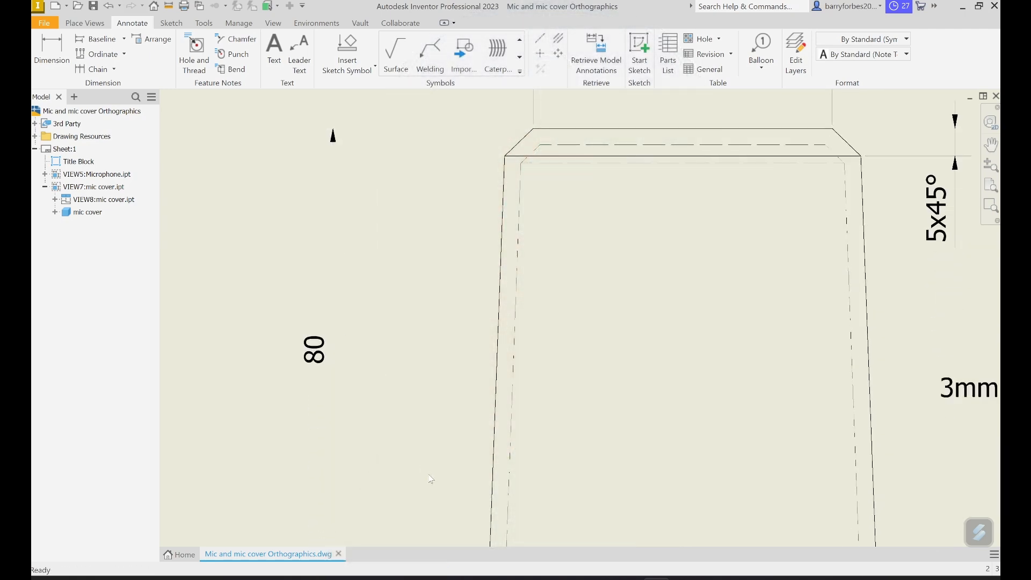
middle_click_drag(432, 480, 393, 152)
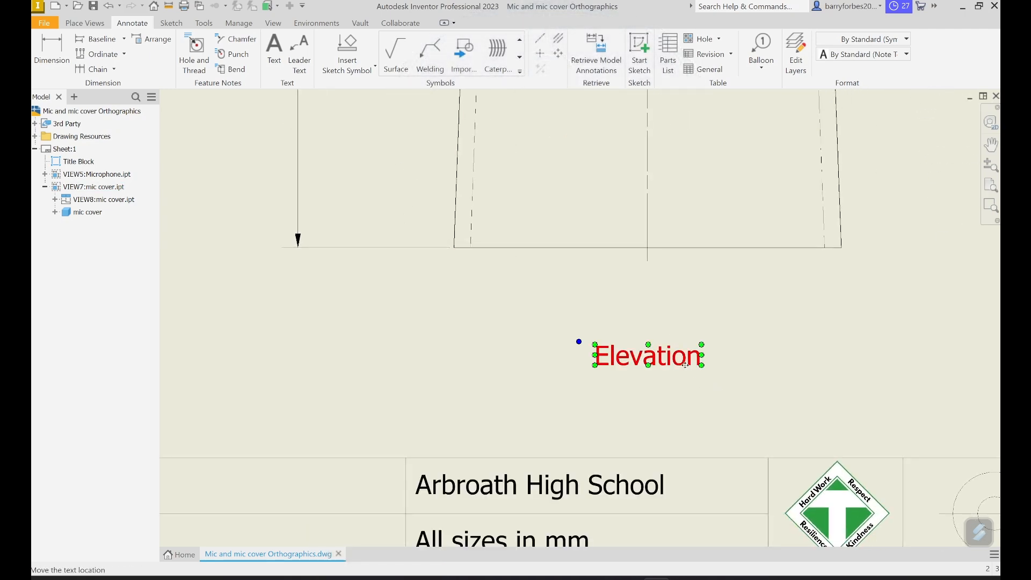
left_click_drag(676, 356, 654, 341)
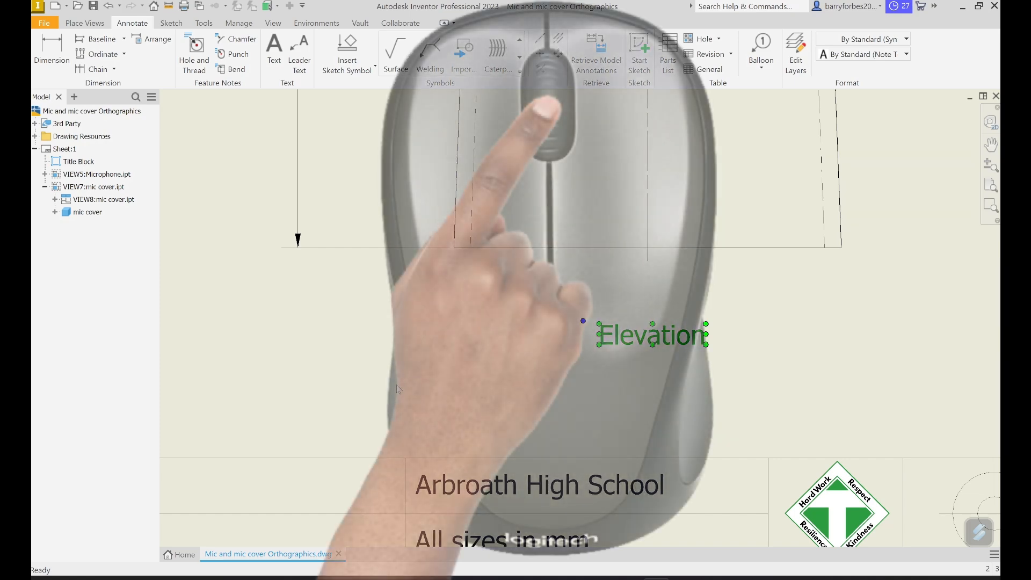
scroll(396, 384, "up", 6)
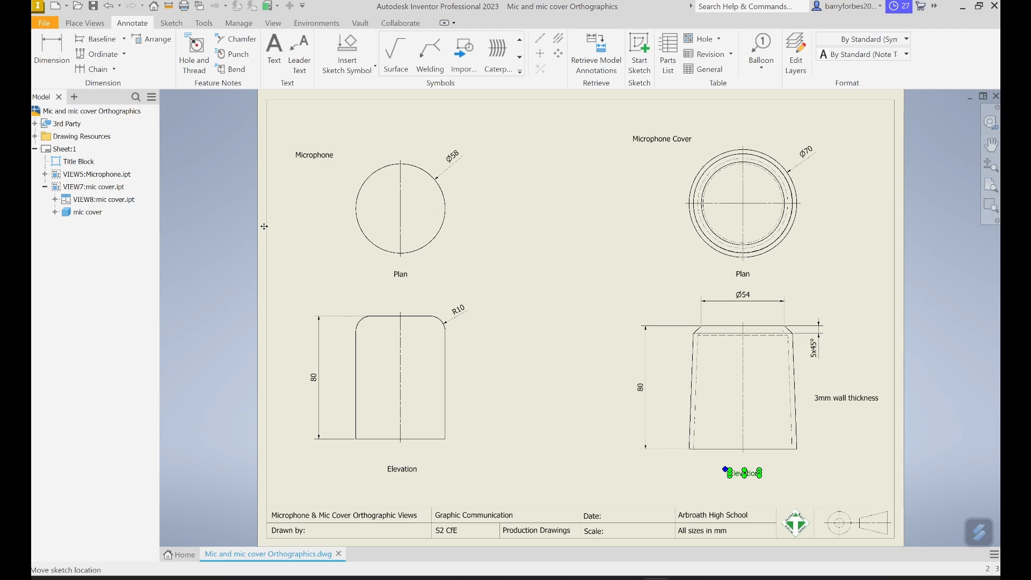
- Save the orthographic drawing and clear the selection of the "Elevation" label
left_click(44, 24)
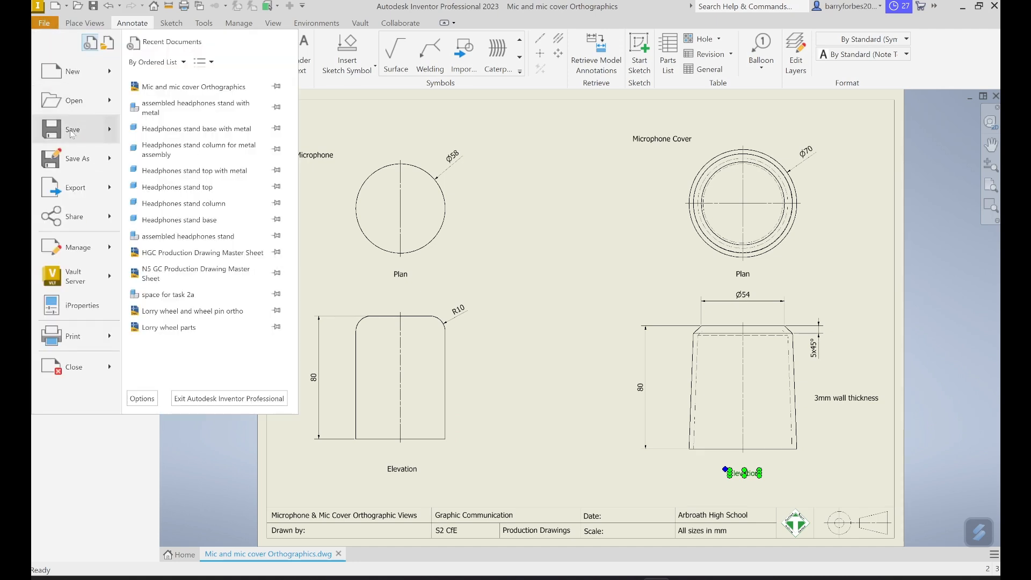
left_click(71, 131)
left_click(564, 229)
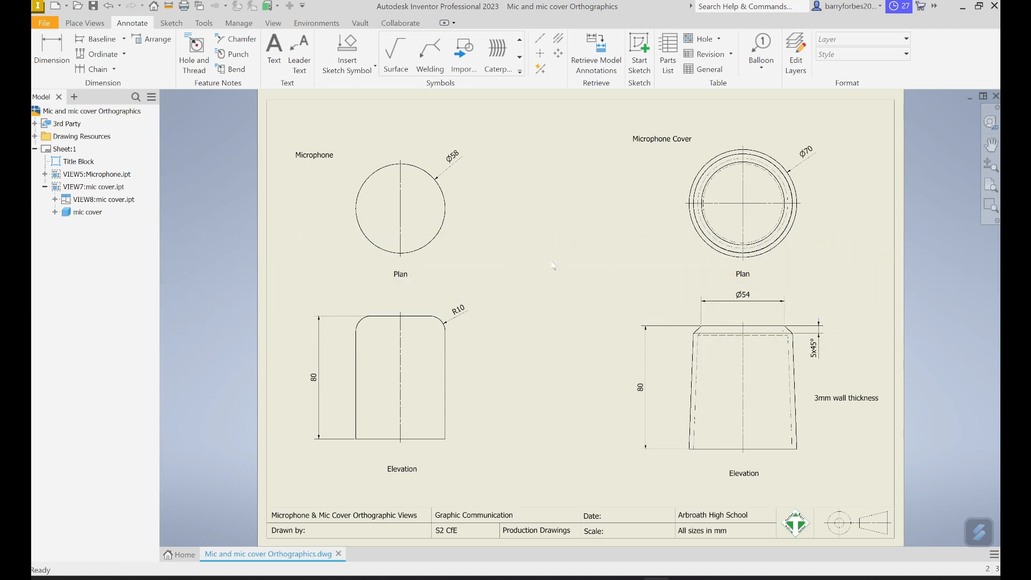
- Edit the title block to add a vertical line from its top edge to the upper border, separating the two components, and save
right_click(76, 165)
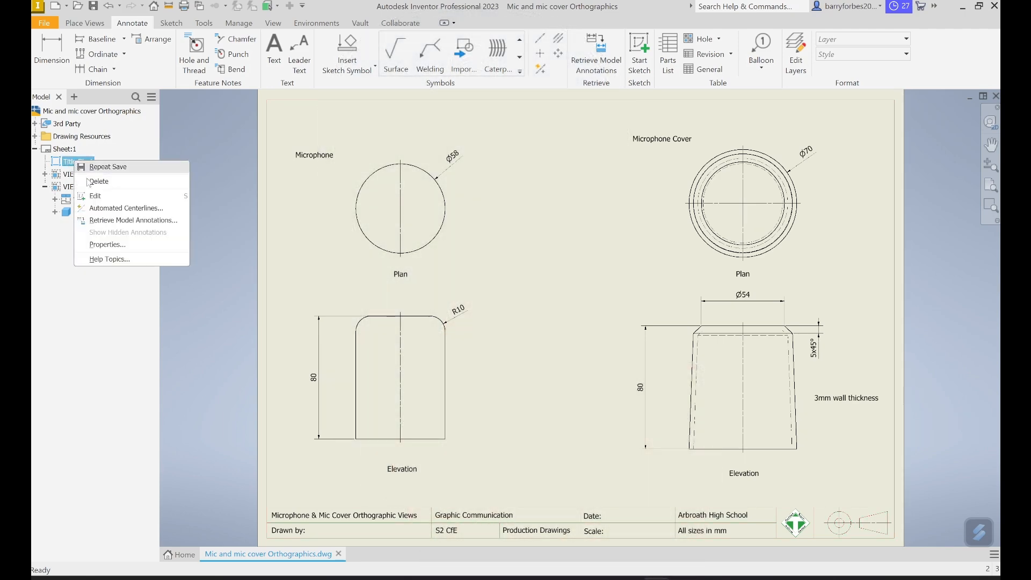
left_click(110, 196)
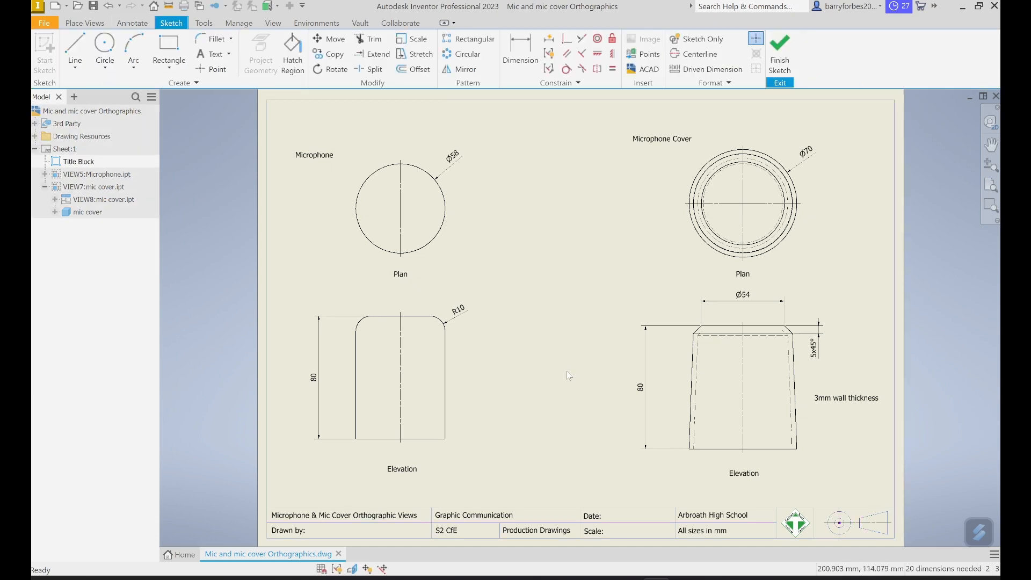
left_click(78, 47)
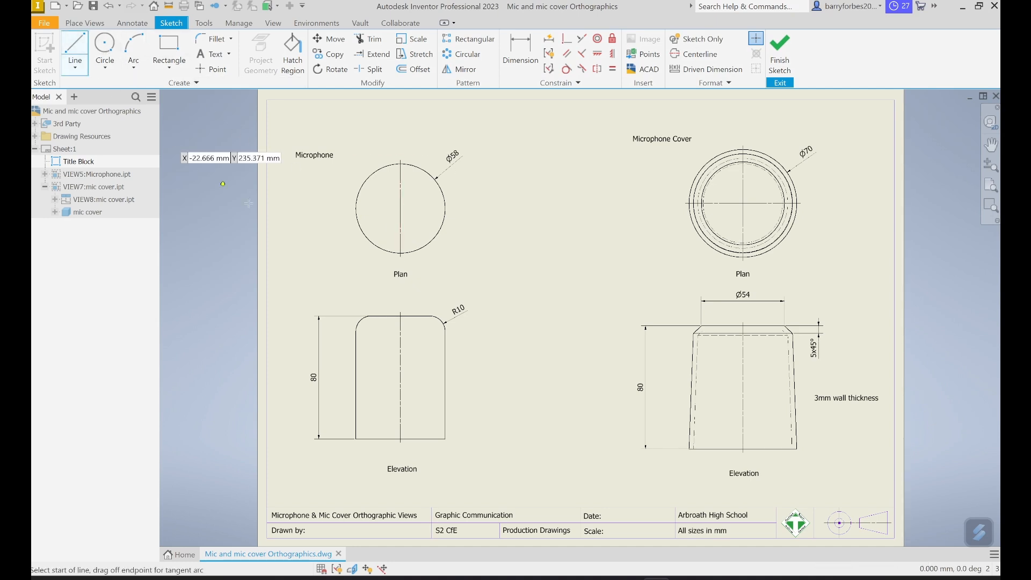
left_click(581, 507)
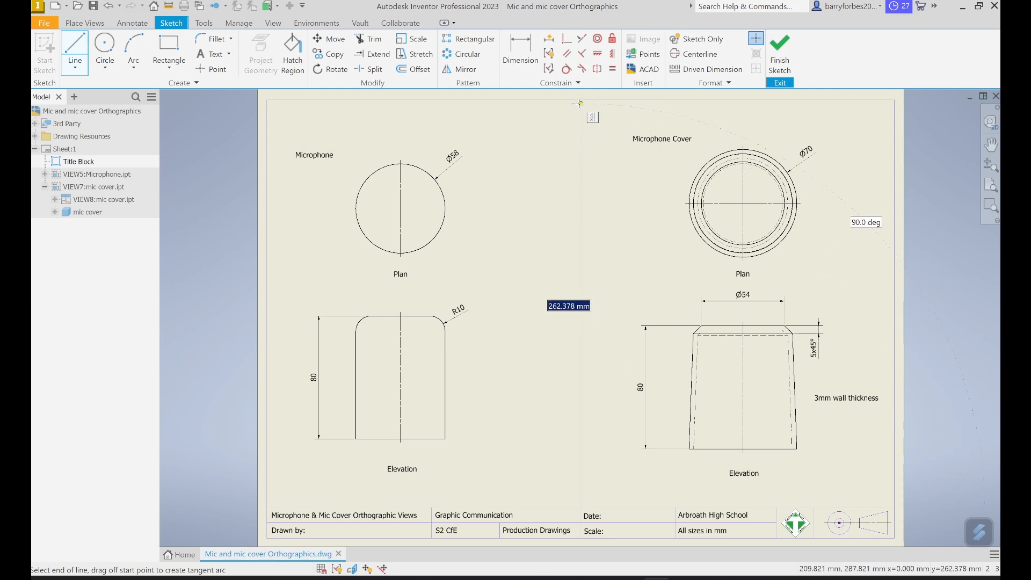
key("Escape")
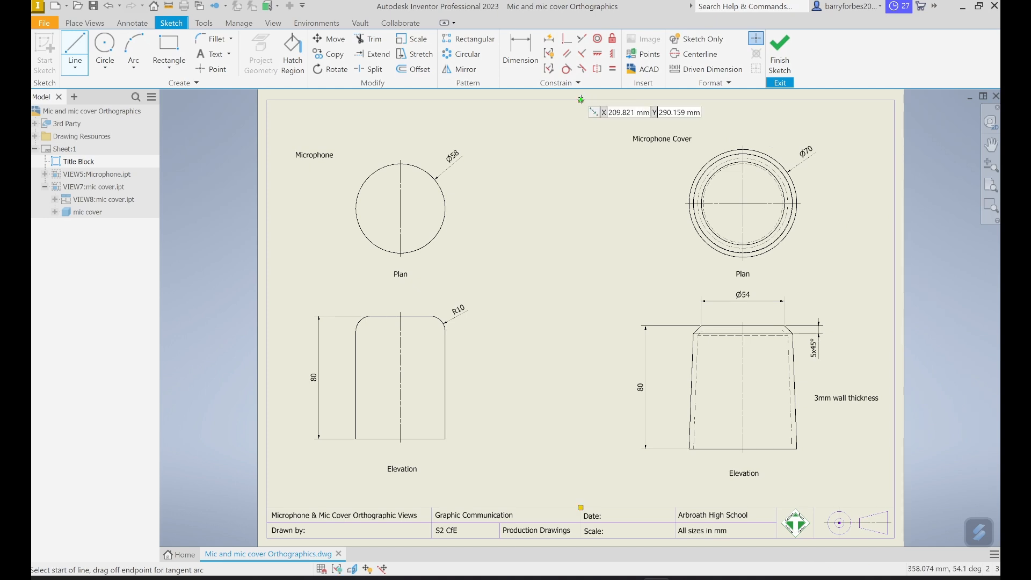
left_click(786, 70)
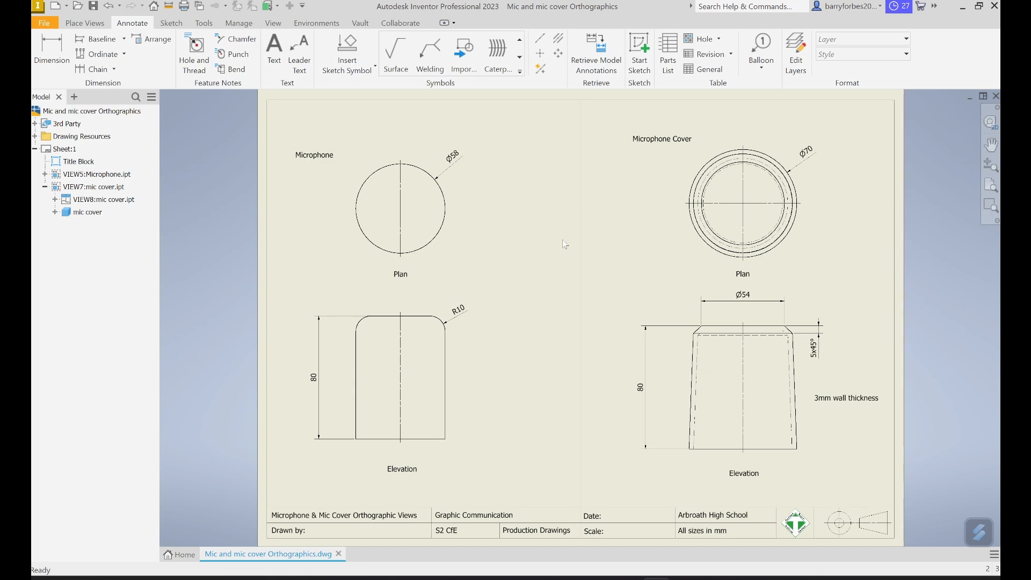
left_click(47, 24)
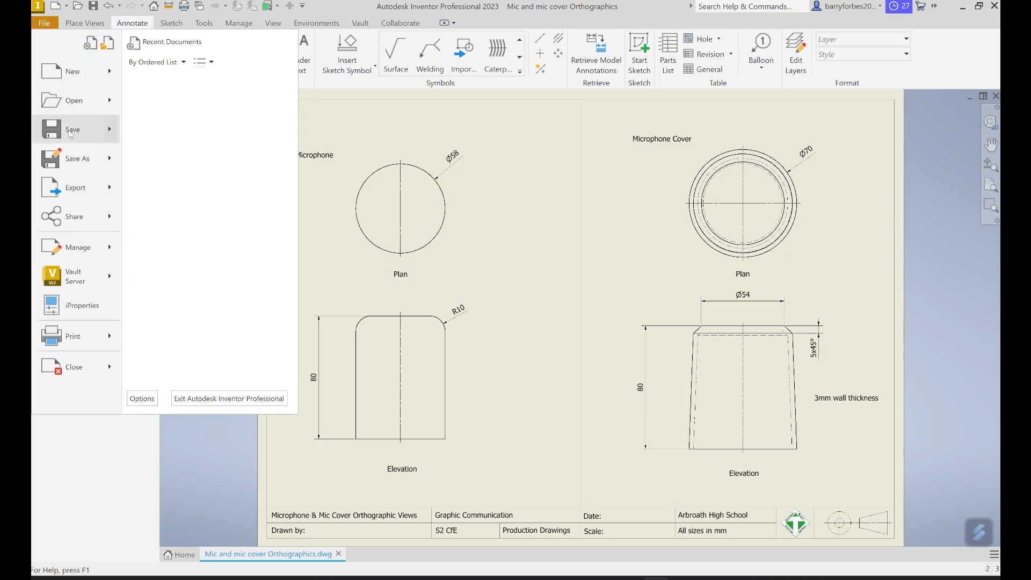
left_click(68, 131)
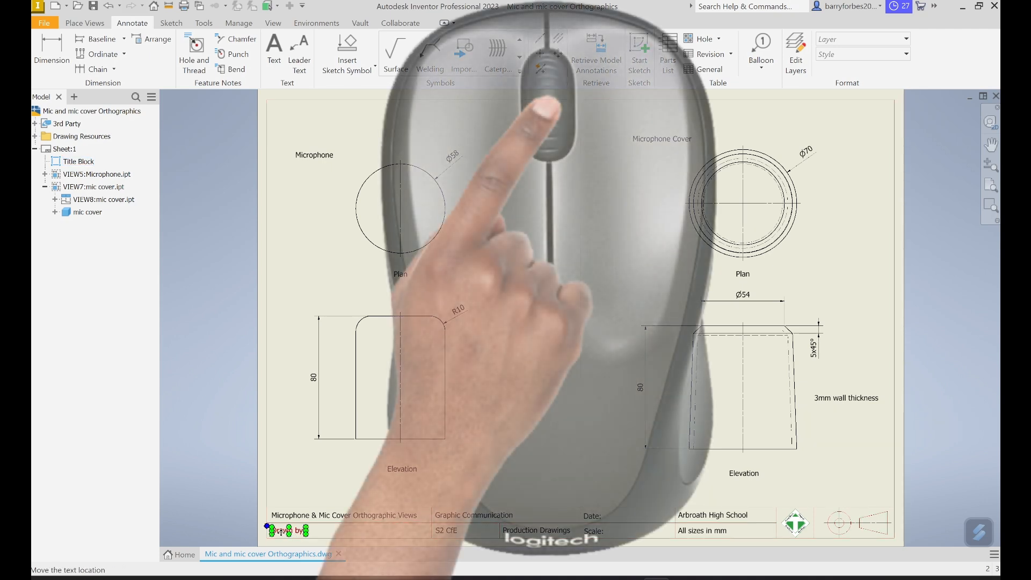
- Complete the title block's "Drawn by:" entry with the drafter's name
scroll(281, 532, "down", 5)
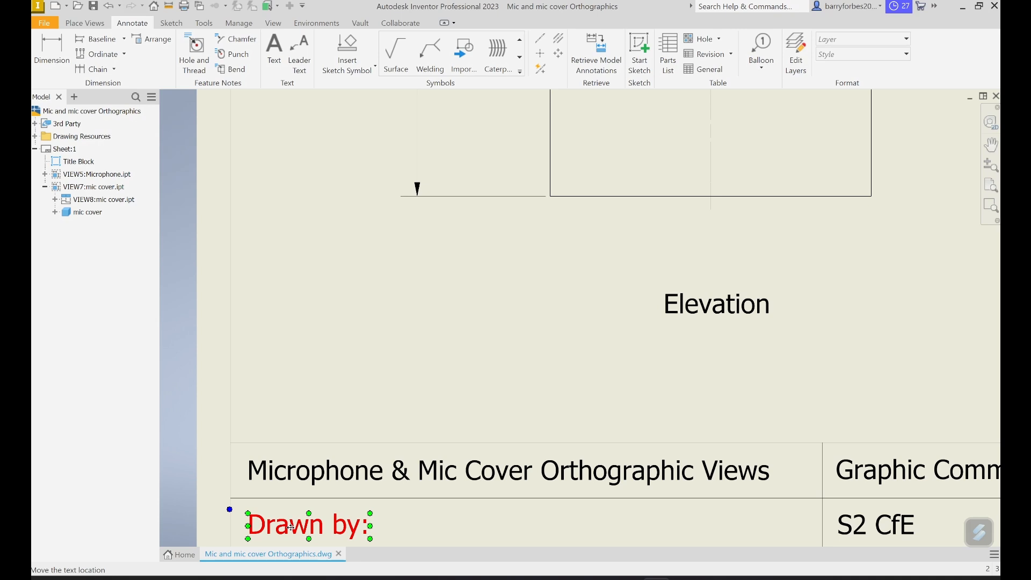
left_click(291, 527)
double_click(290, 527)
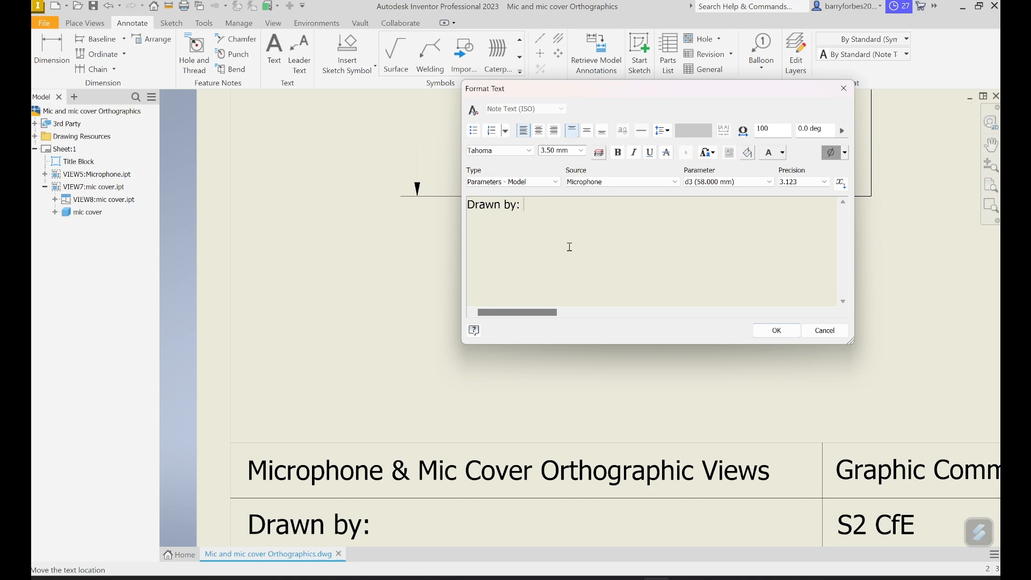
type("Mr B F")
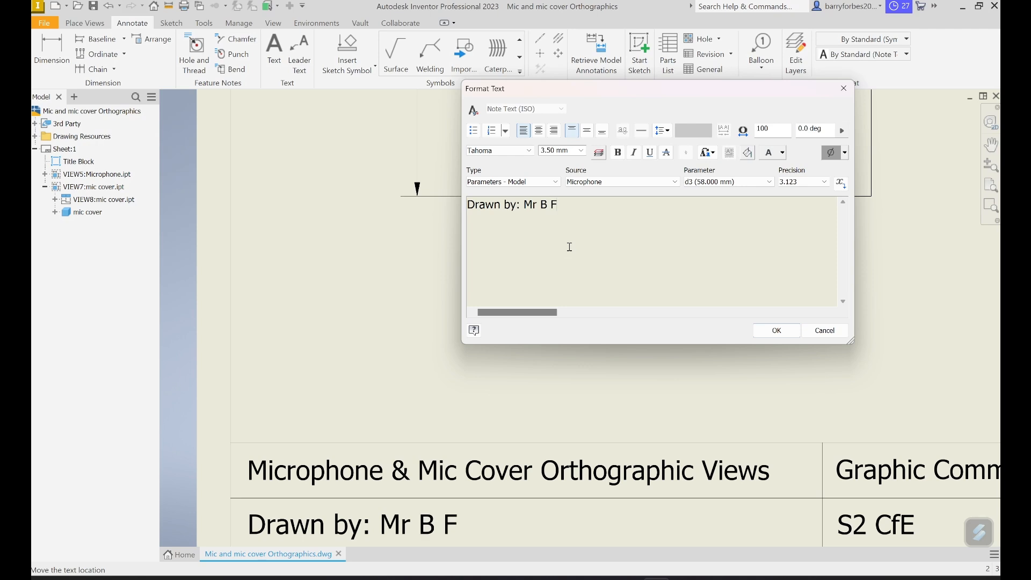
type("orbes")
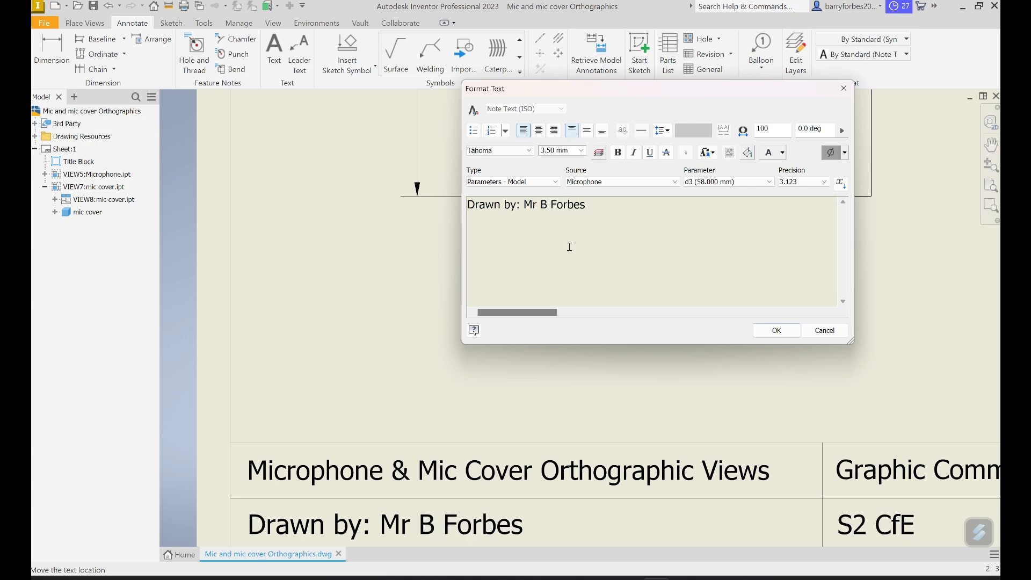
left_click(775, 332)
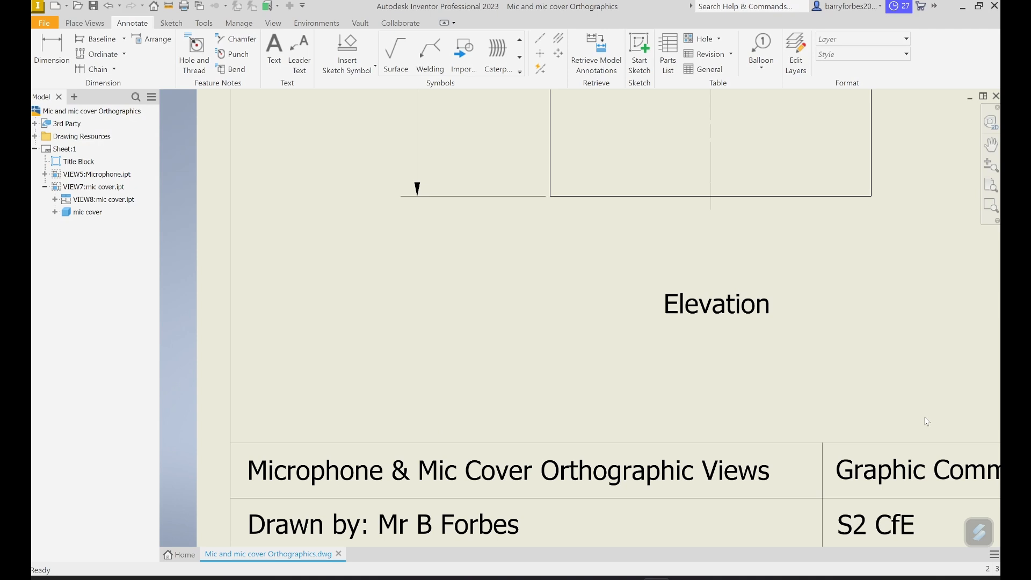
- Complete the title block's "Date:" entry with 02.06.2025
middle_click_drag(923, 417, 132, 395)
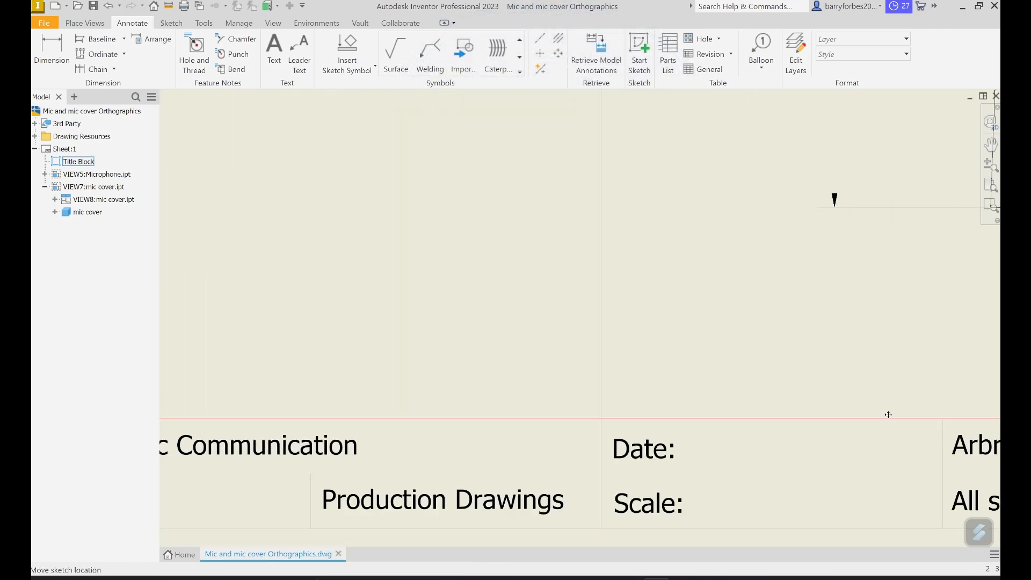
mouse_move(888, 414)
middle_mouse_down()
mouse_move(620, 380)
mouse_move(579, 353)
mouse_move(589, 341)
middle_mouse_up()
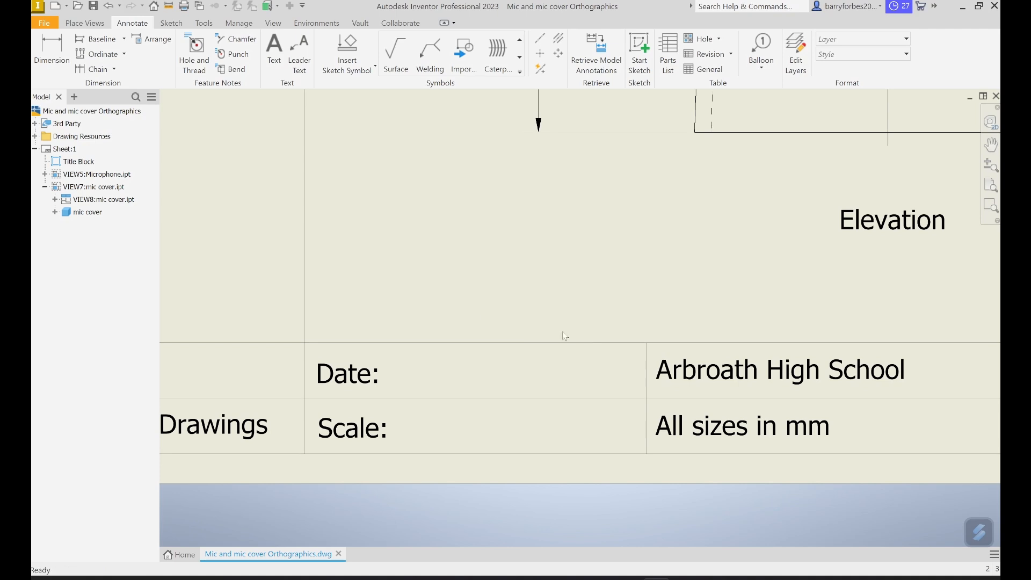
double_click(360, 376)
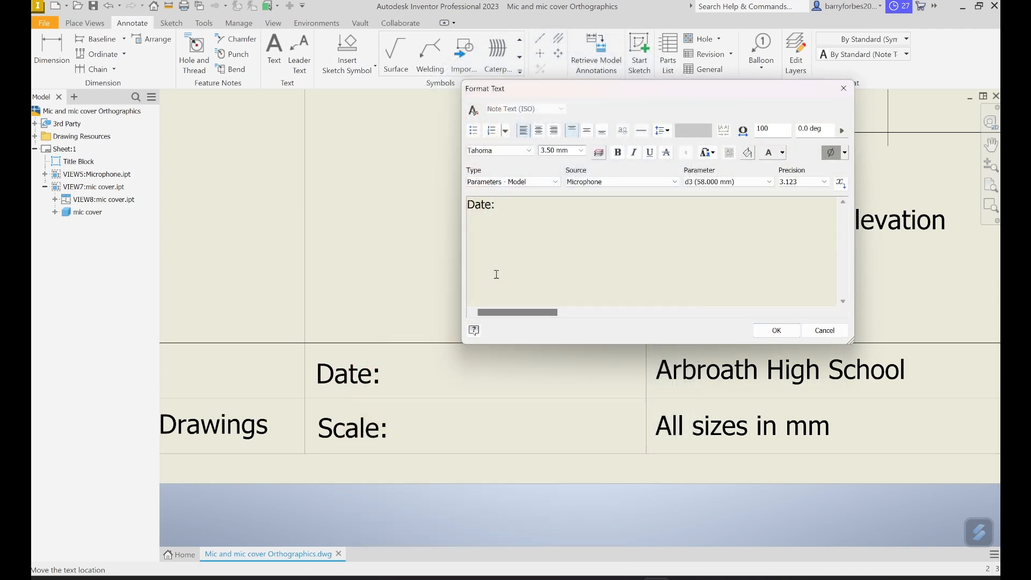
type("02.06")
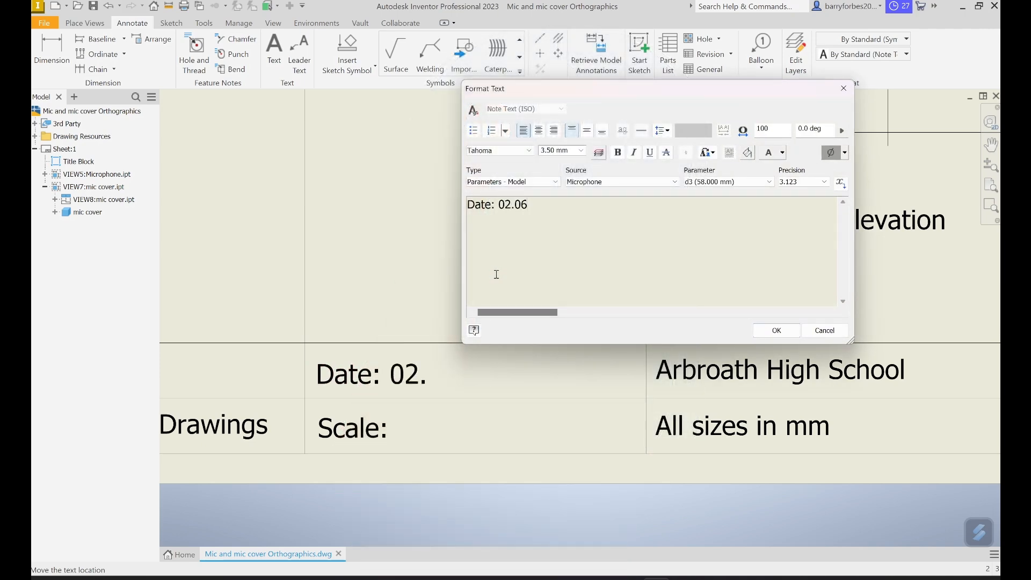
type(".2025")
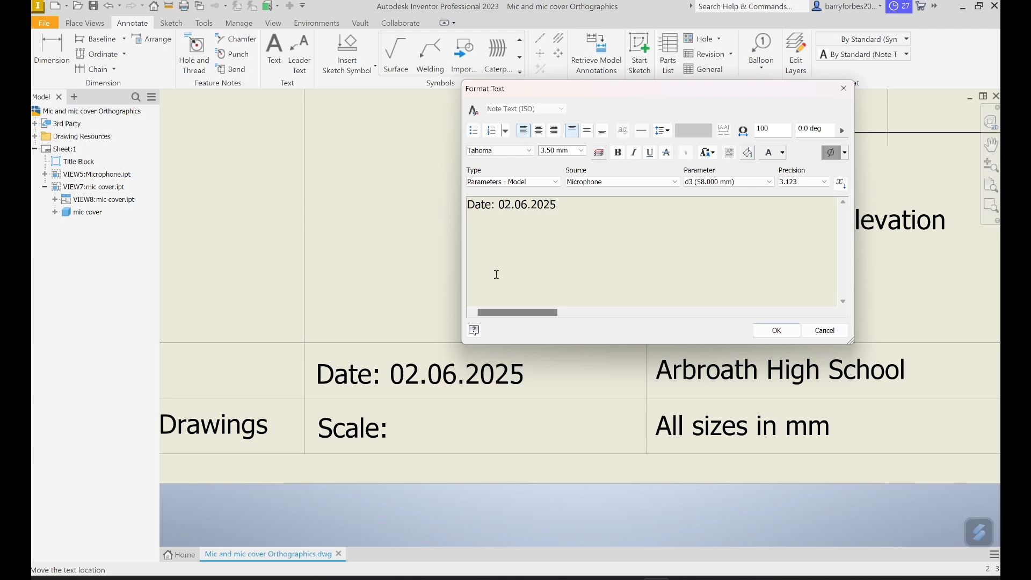
left_click(771, 331)
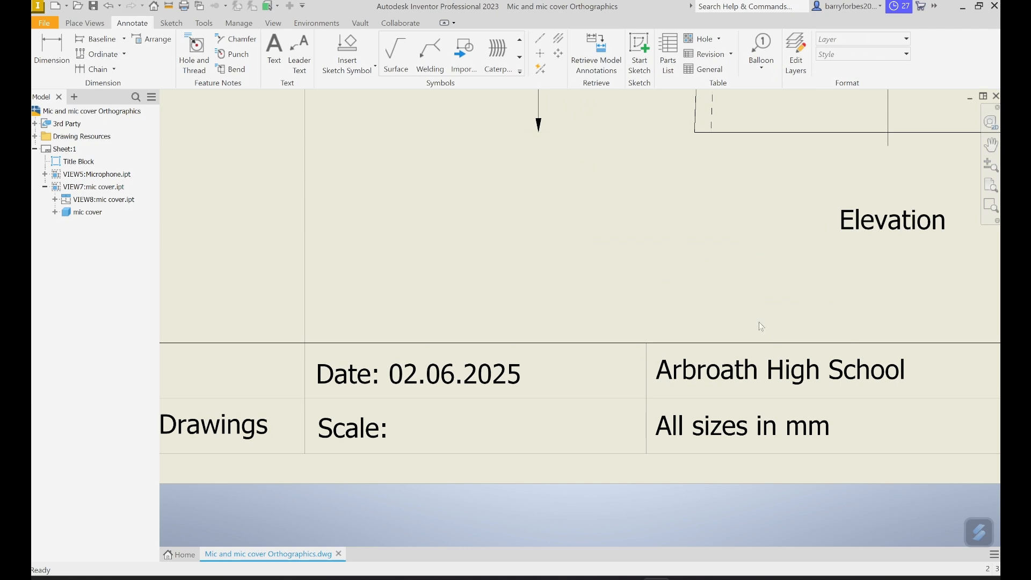
- Complete the title block's "Scale:" entry with 1:1
left_click(362, 426)
double_click(361, 427)
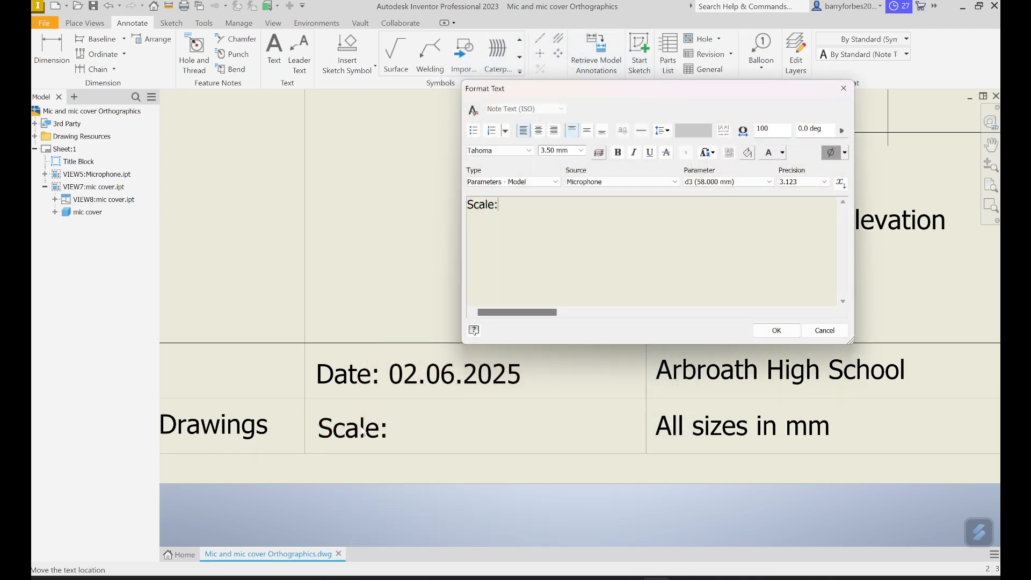
type("1:1")
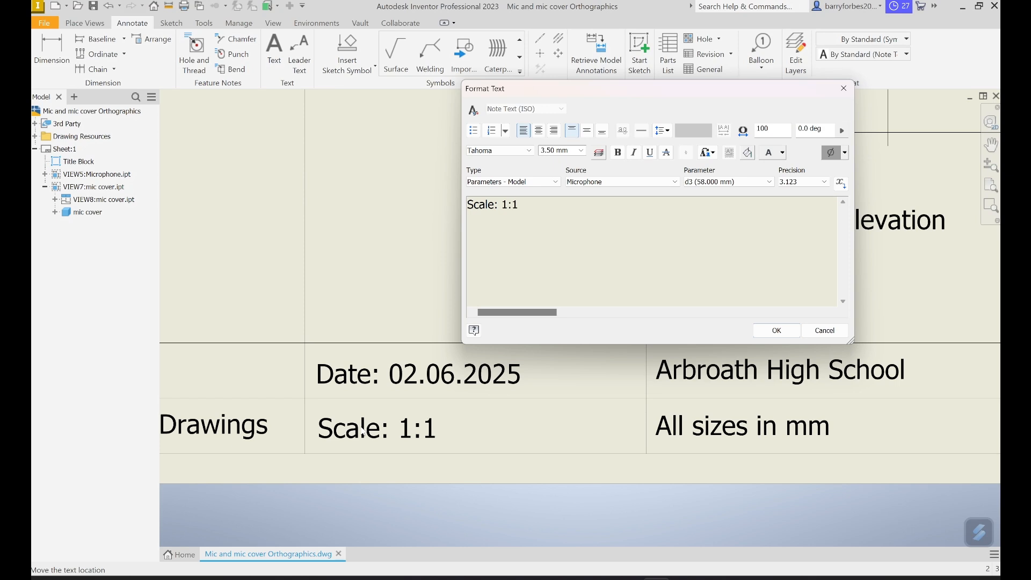
left_click(776, 330)
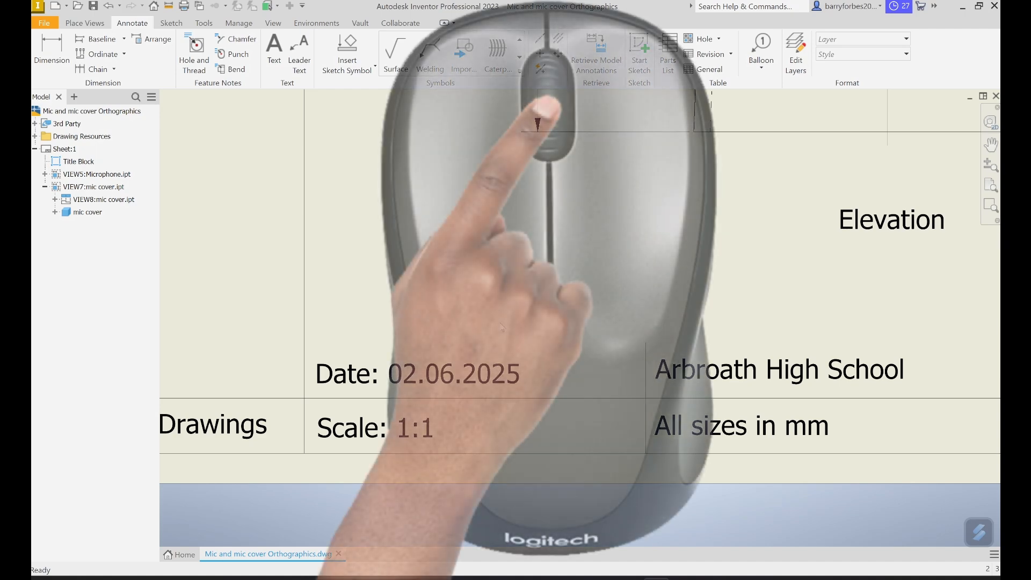
- Save the drawing with the completed title block entries
scroll(500, 324, "up", 5)
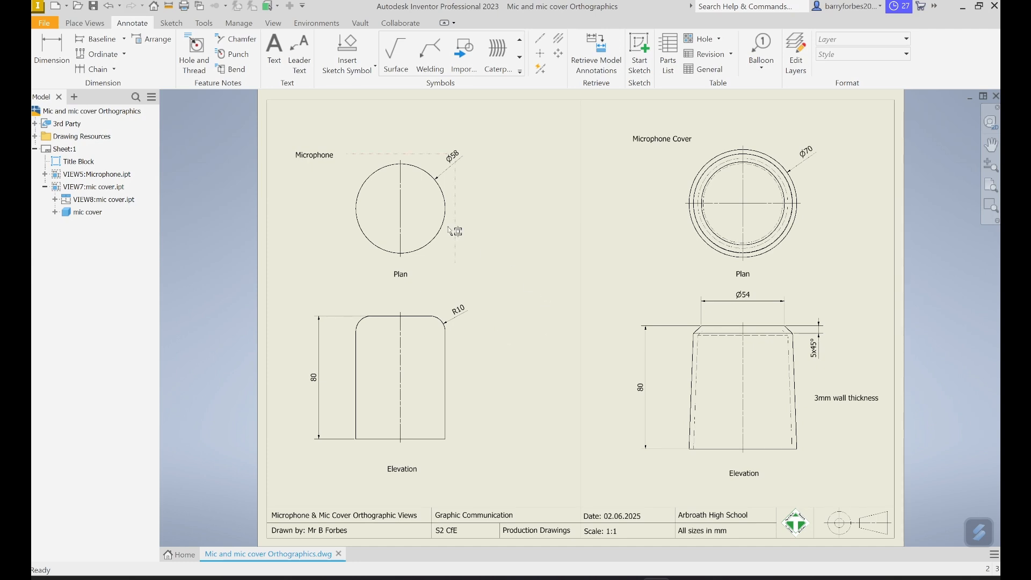
left_click(44, 23)
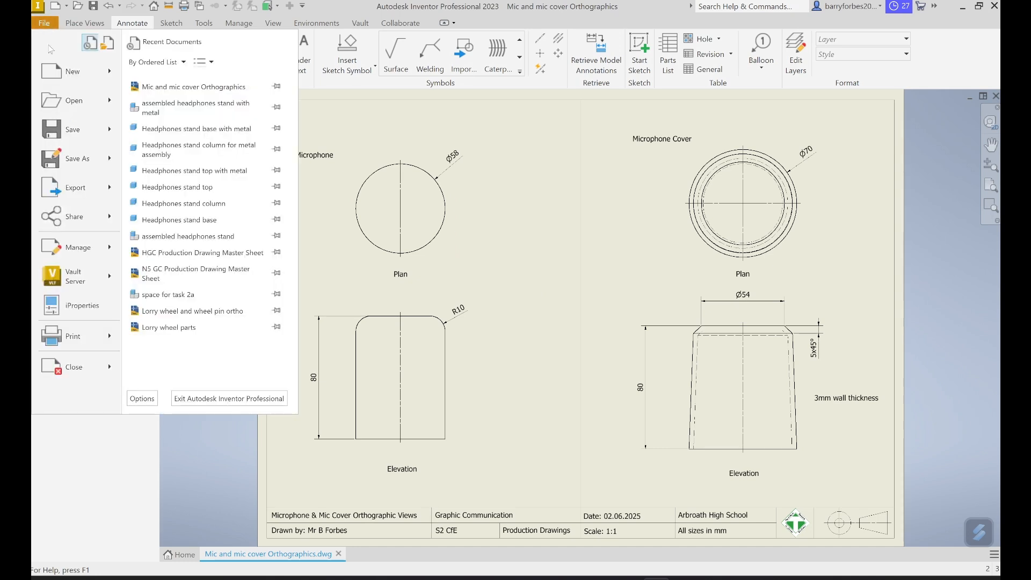
left_click(67, 138)
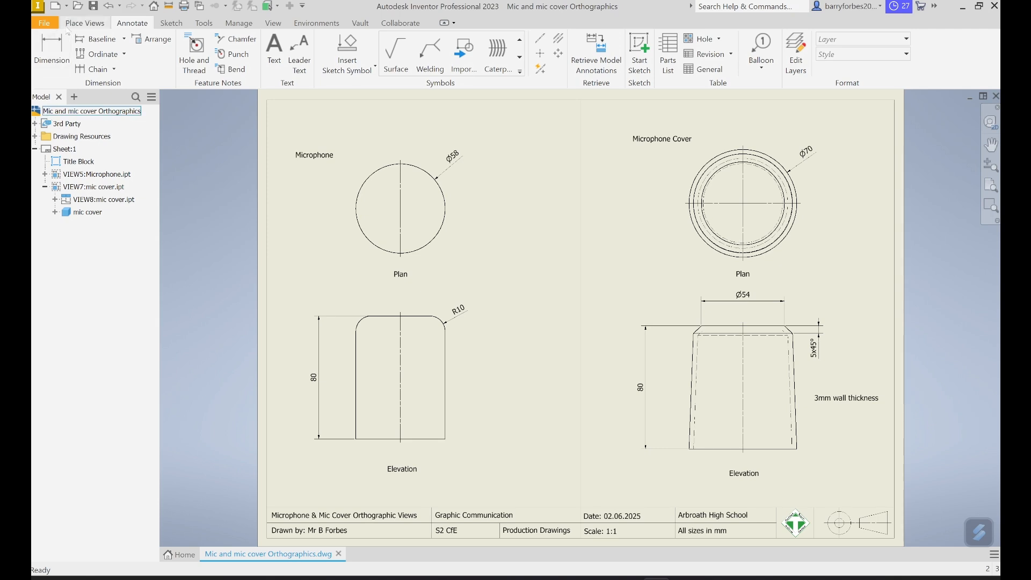
- Export the drawing as a PDF named "Mic and mic cover Orthographics" in the "Inventor models for videos" folder
left_click(46, 24)
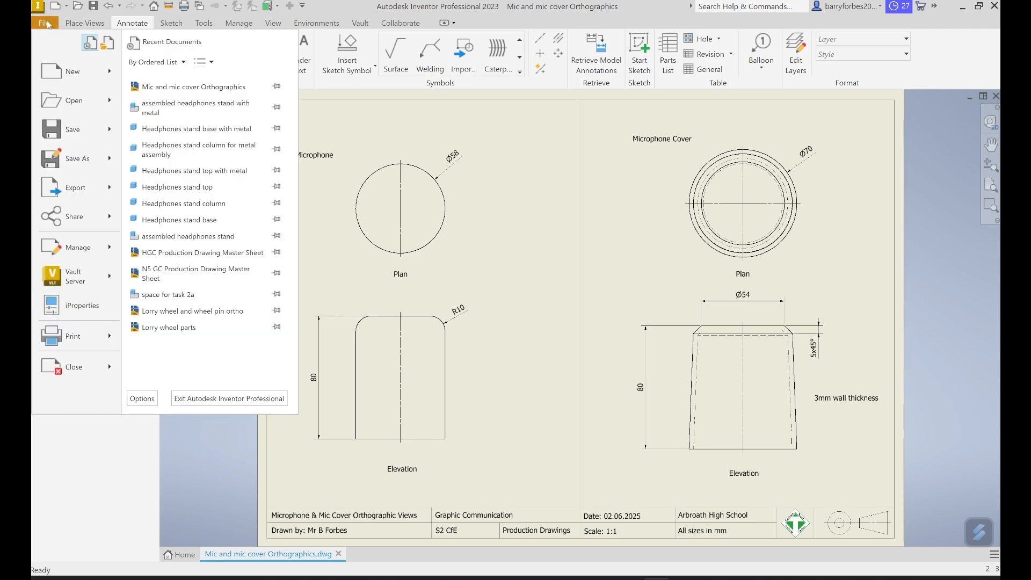
mouse_move(79, 189)
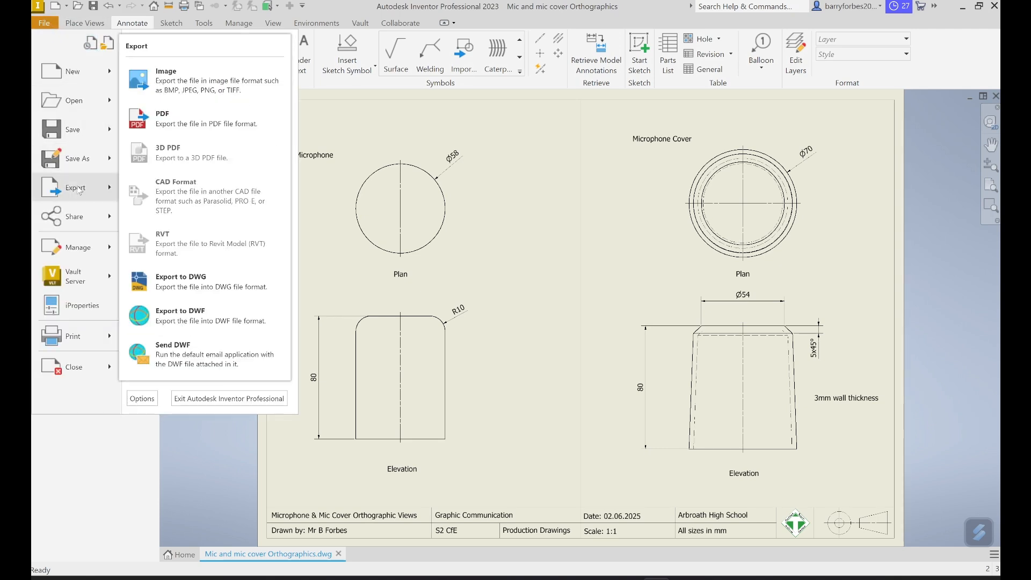
left_click(179, 122)
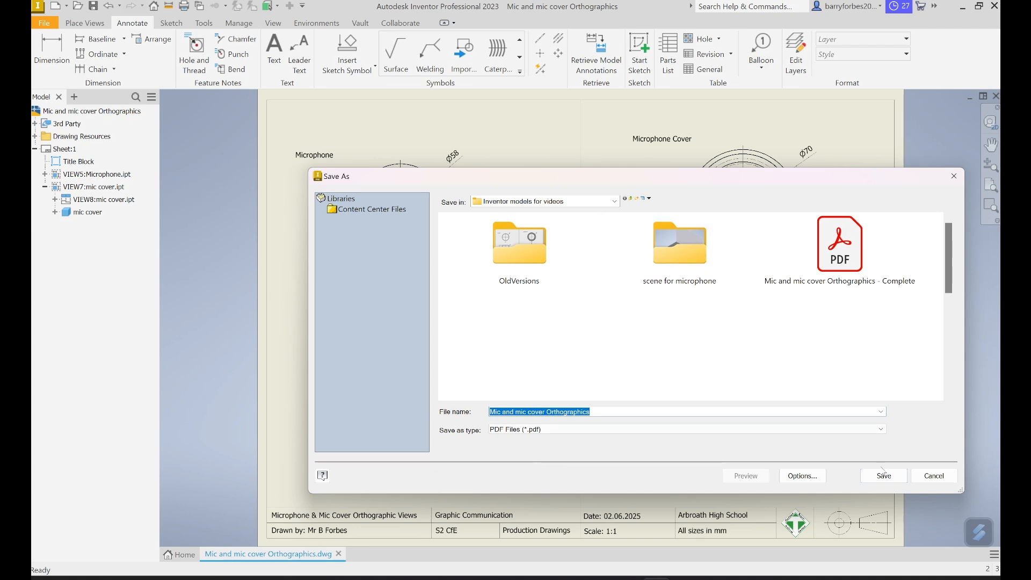
left_click(886, 480)
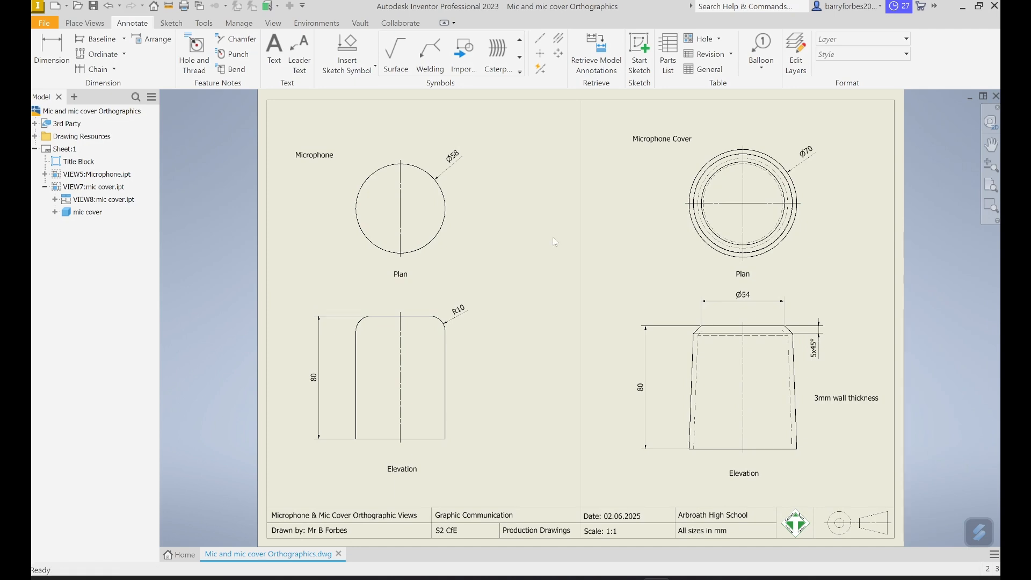